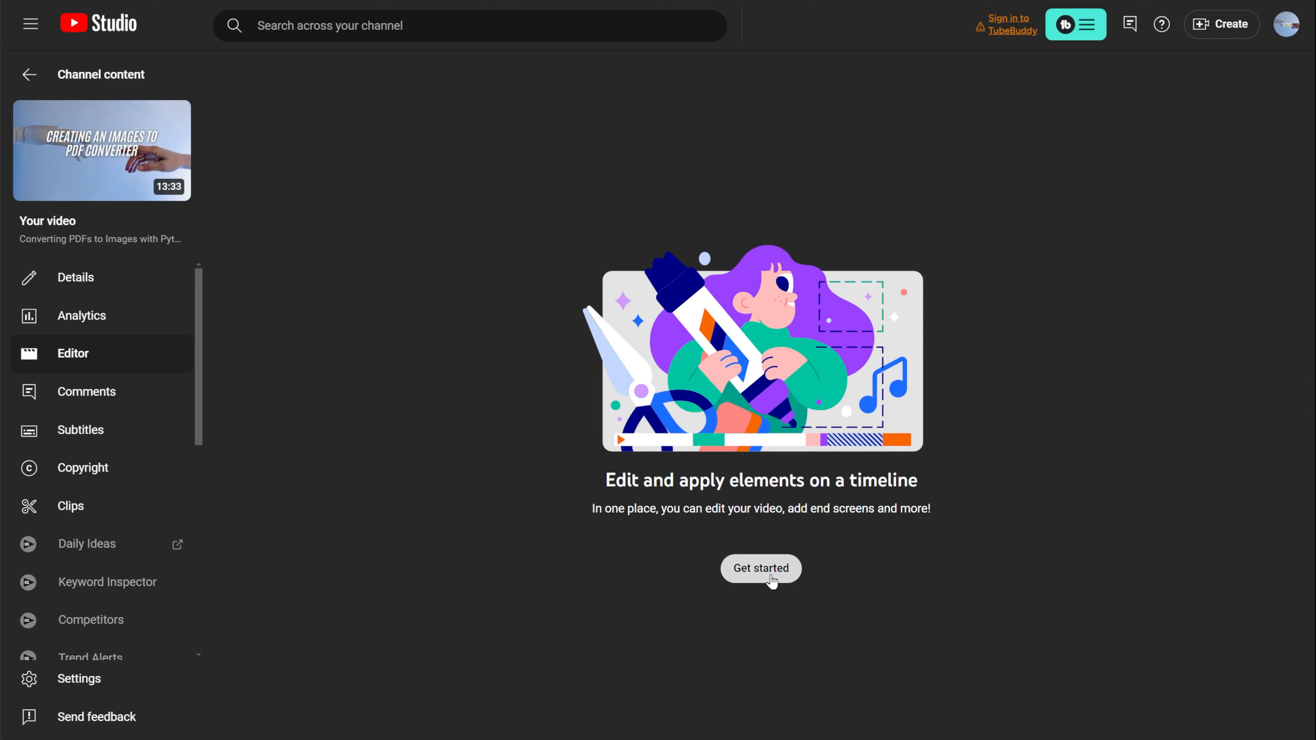
Start the video editor and look over its Trim & cut tool and the Face blur dialog, closing each
left_click(770, 575)
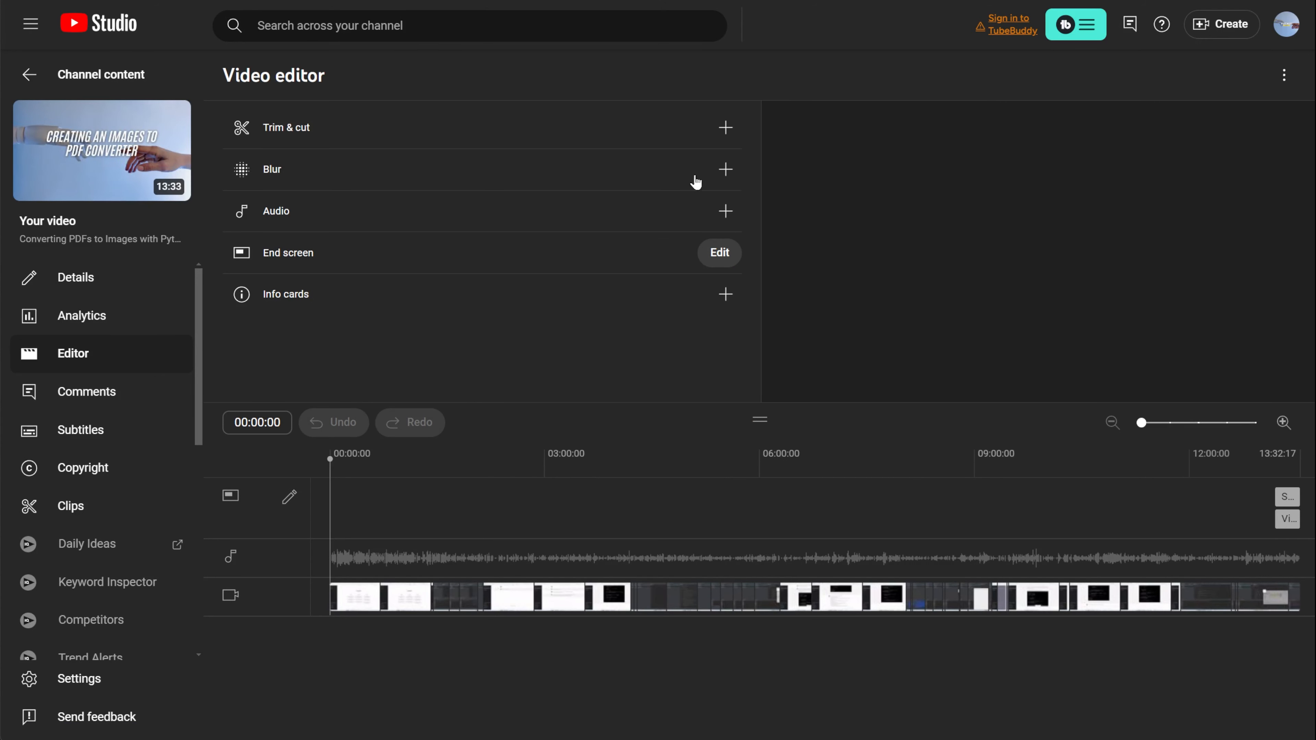
left_click(695, 130)
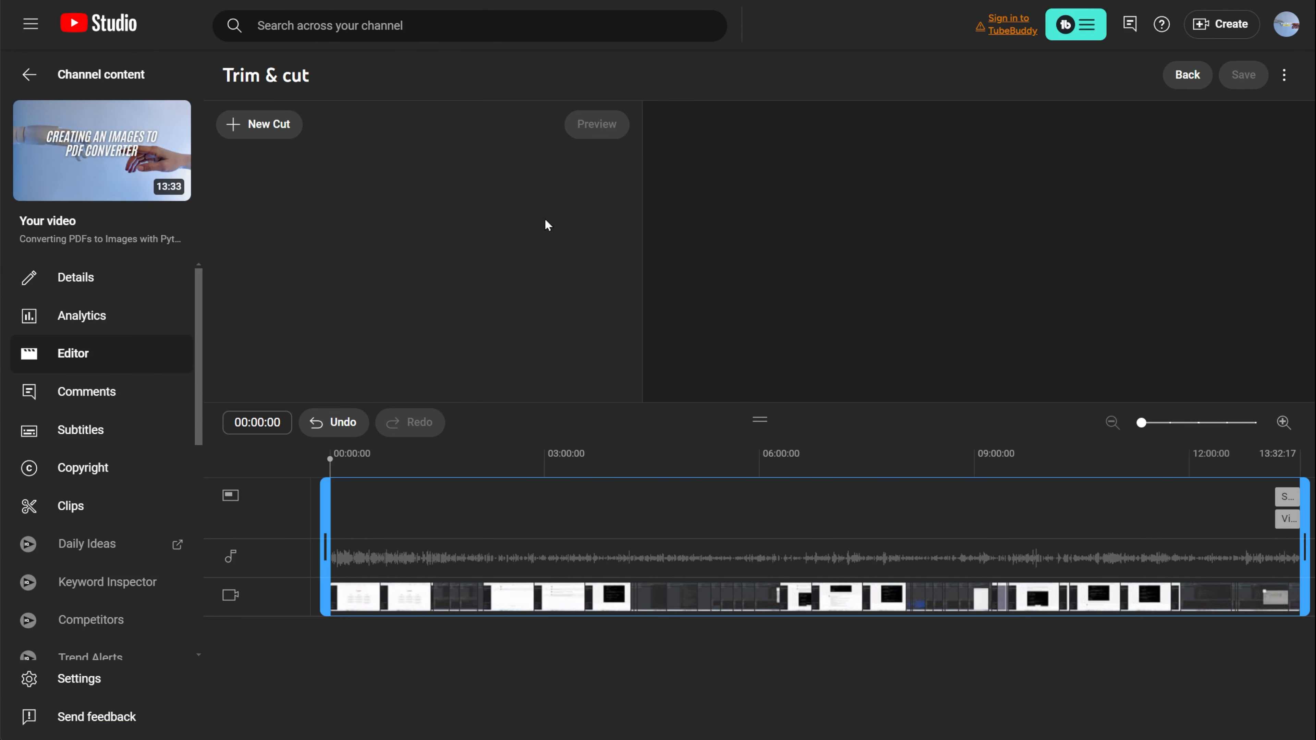
left_click(1187, 75)
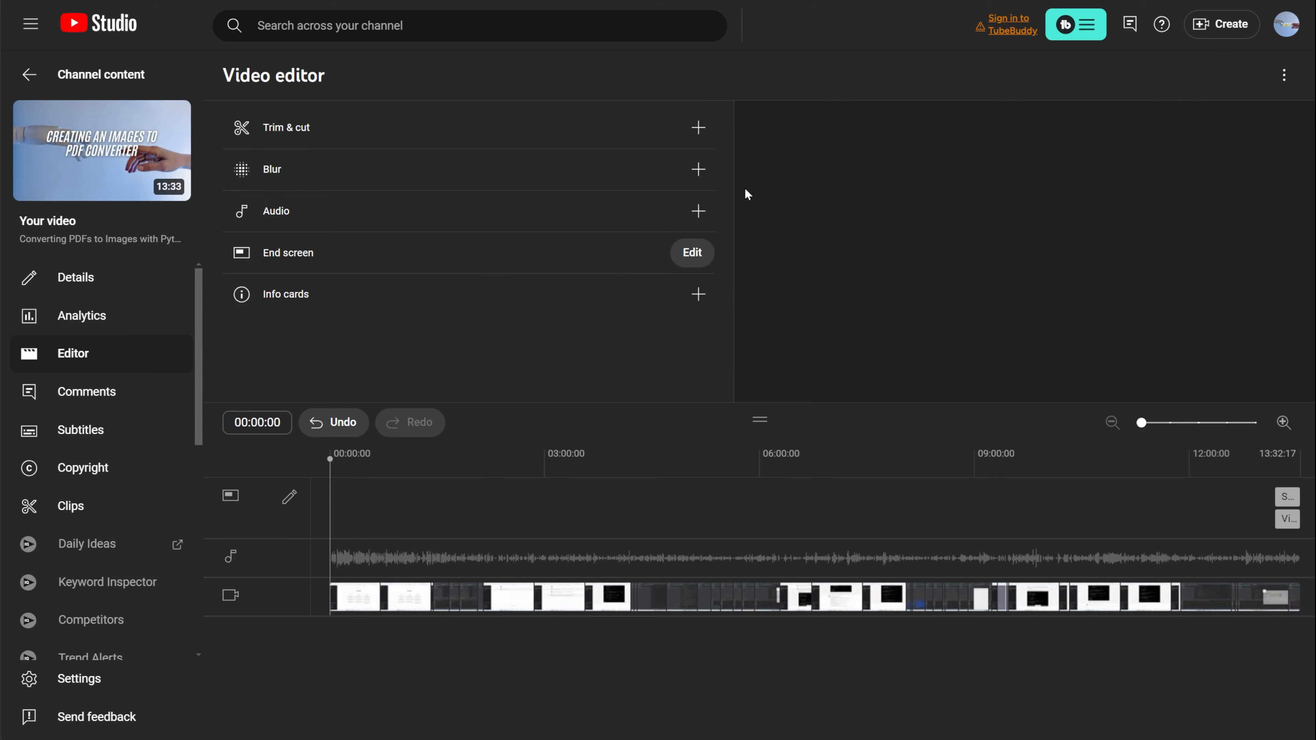
left_click(485, 176)
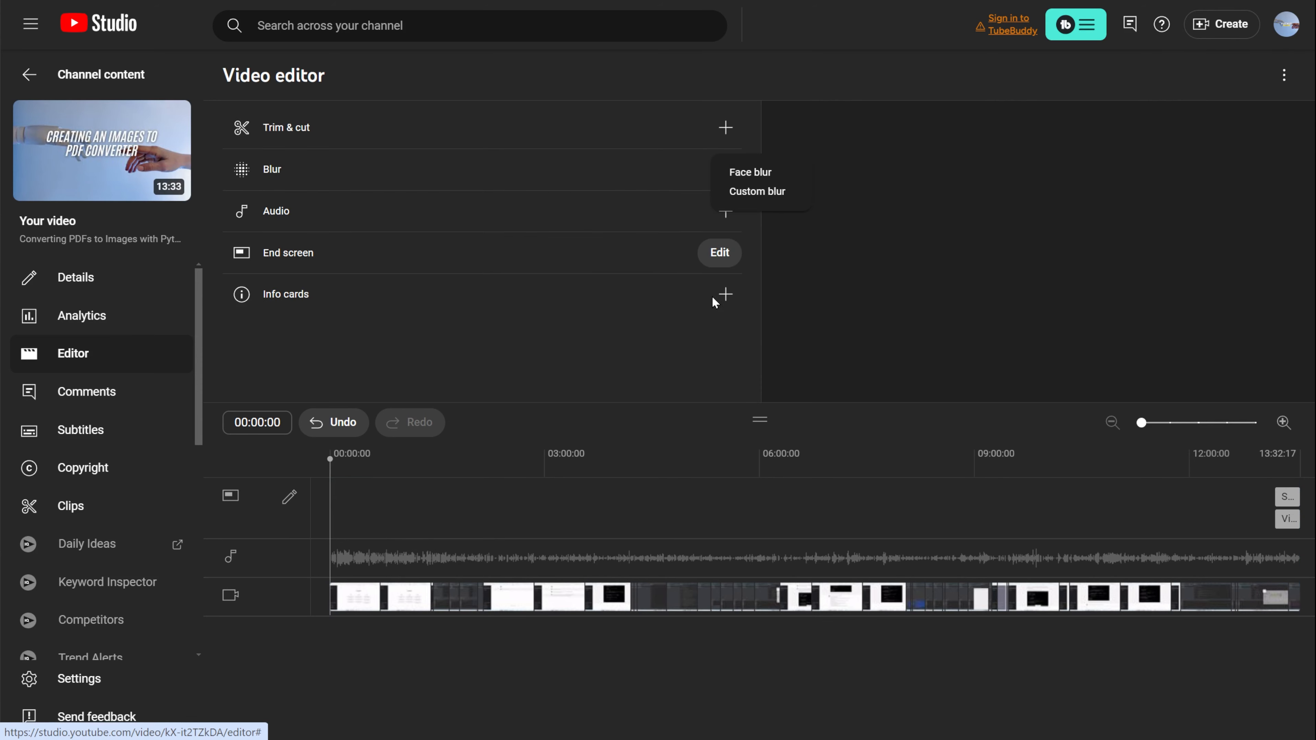
left_click(749, 173)
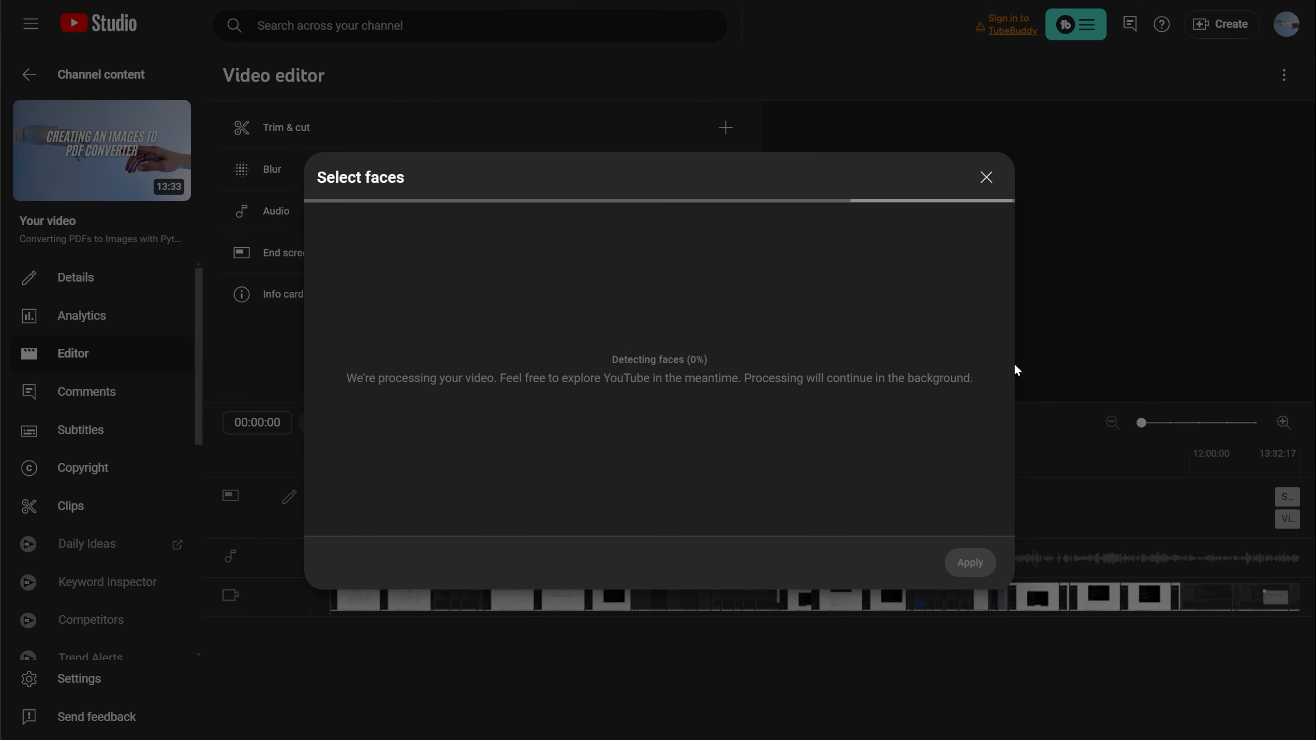
left_click(986, 182)
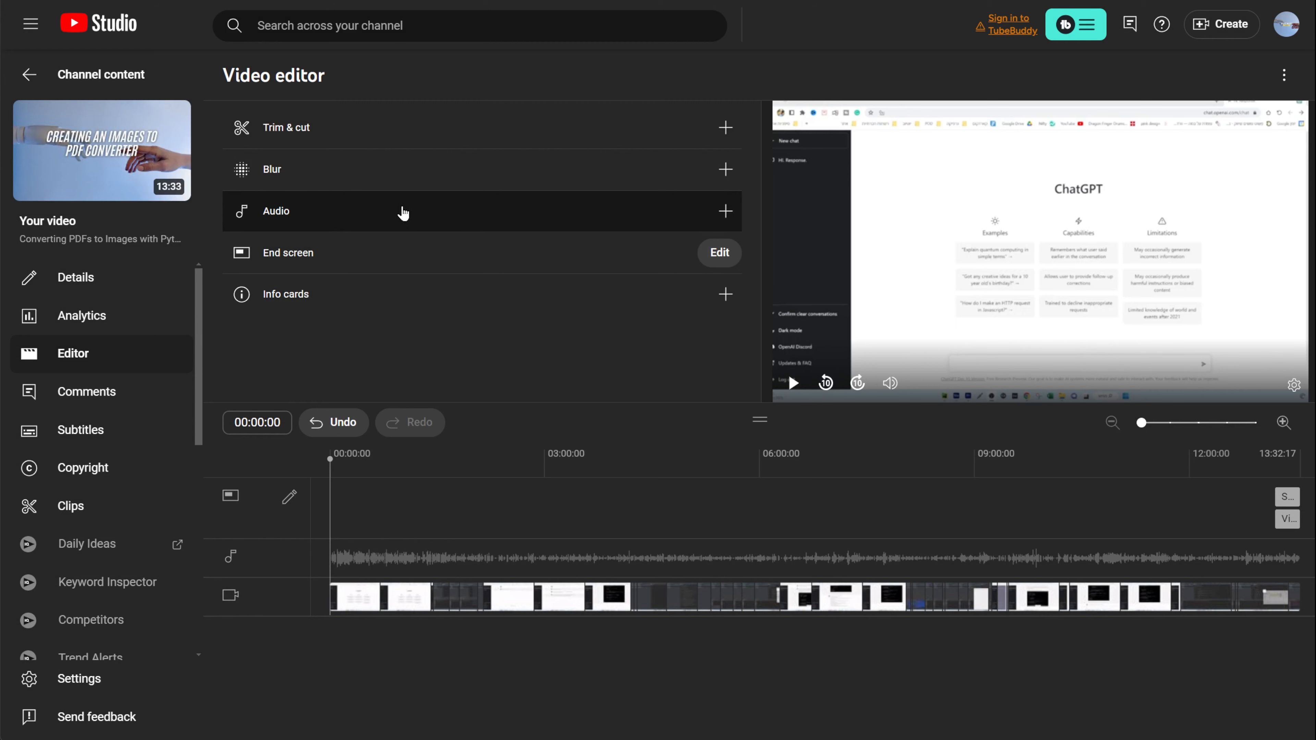
Look over the editor's Audio, End screen and Info cards tools without changing anything
left_click(402, 212)
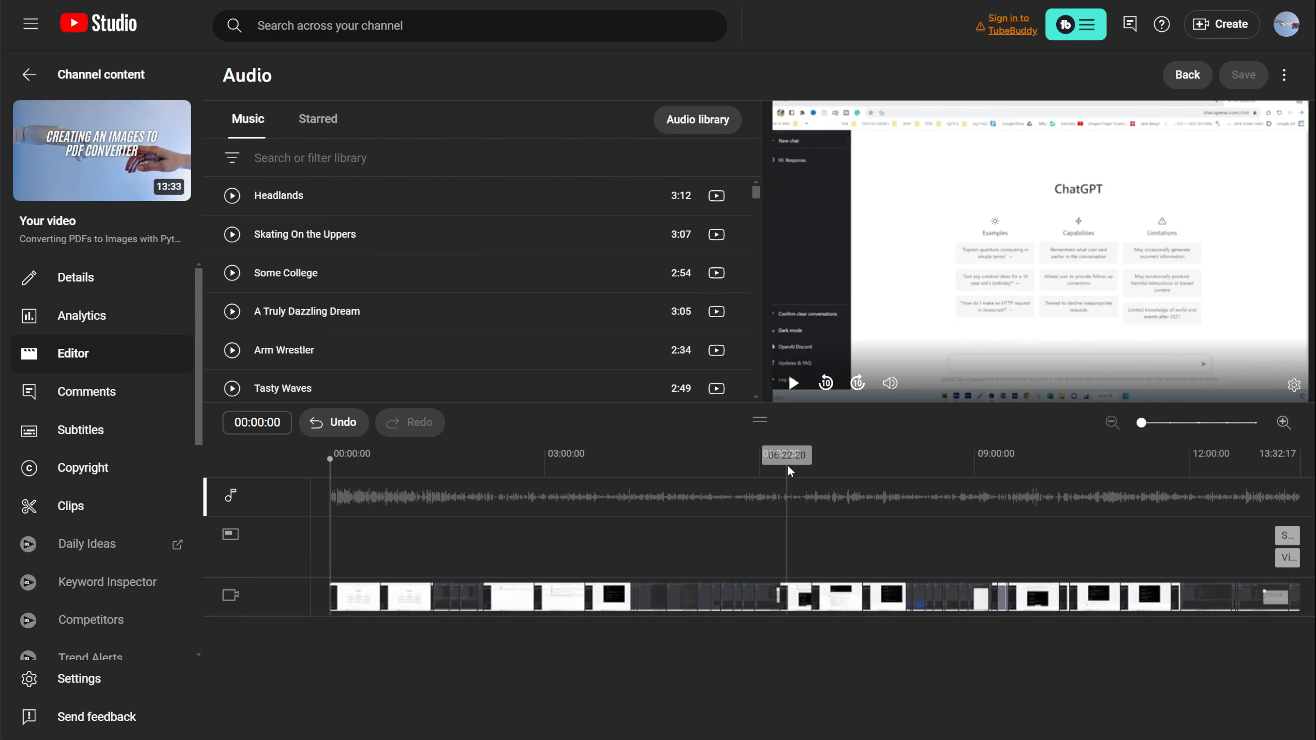
left_click(1176, 89)
left_click(364, 255)
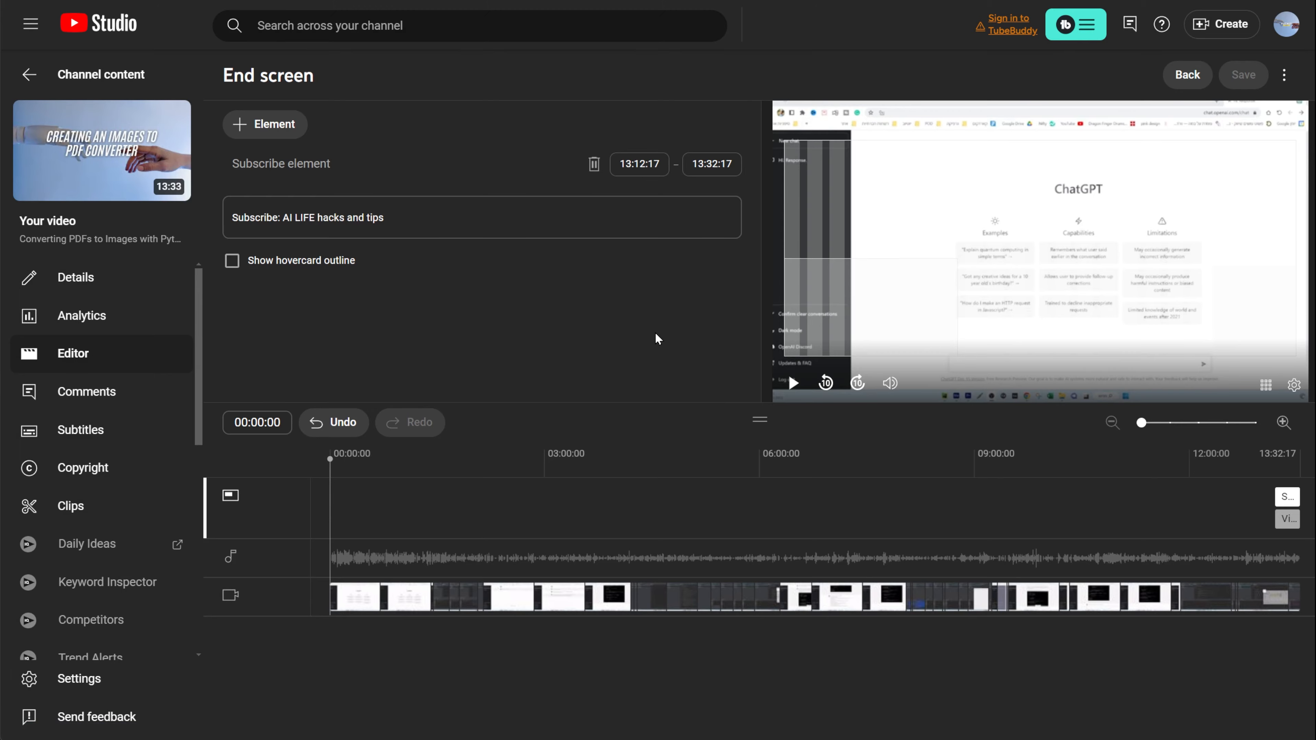
left_click(1187, 75)
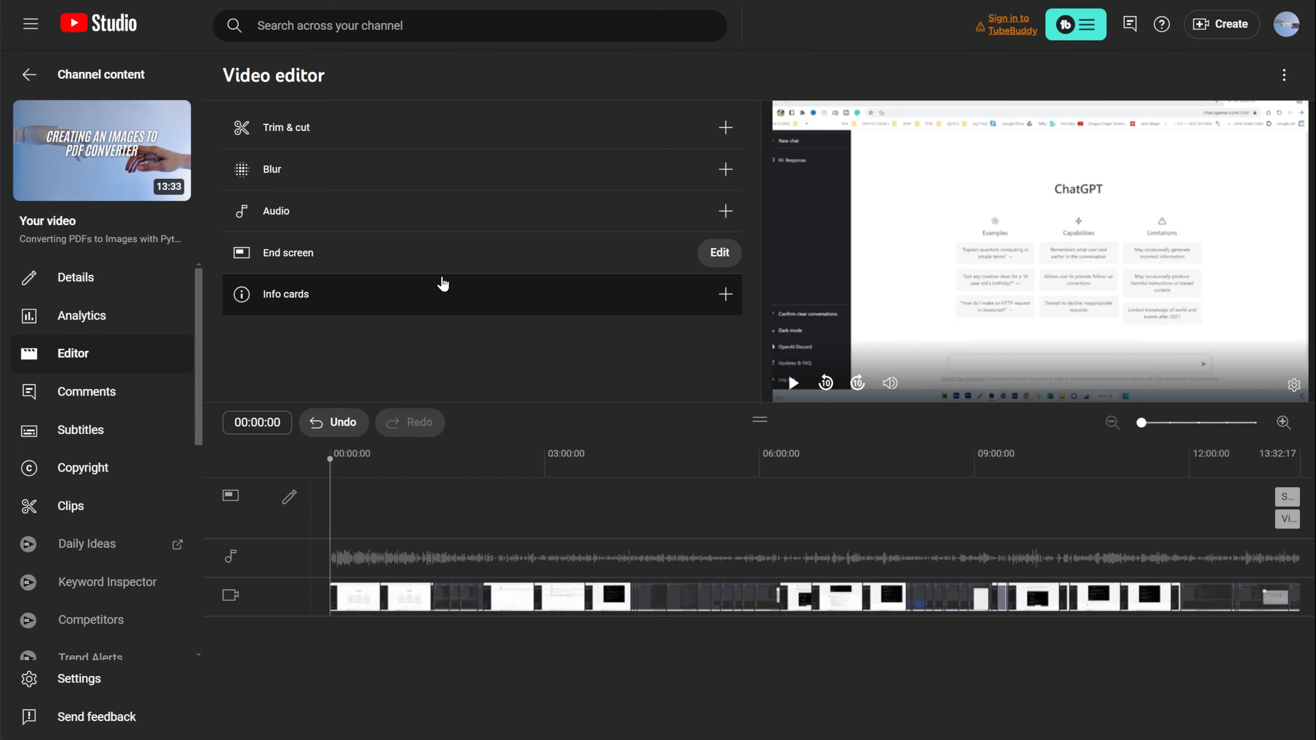
left_click(725, 294)
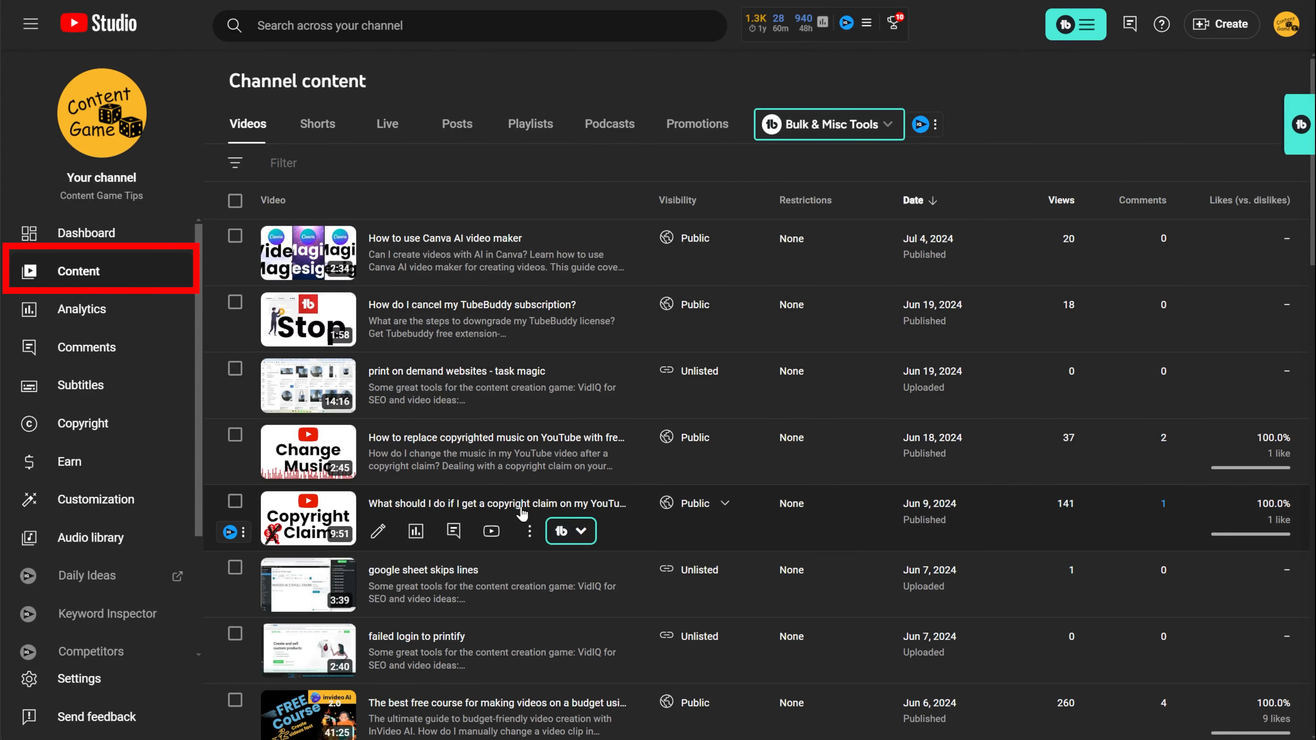
Open the "print on demand websites - task magic" video in the editor, discarding the pending changes to its details
left_click(484, 372)
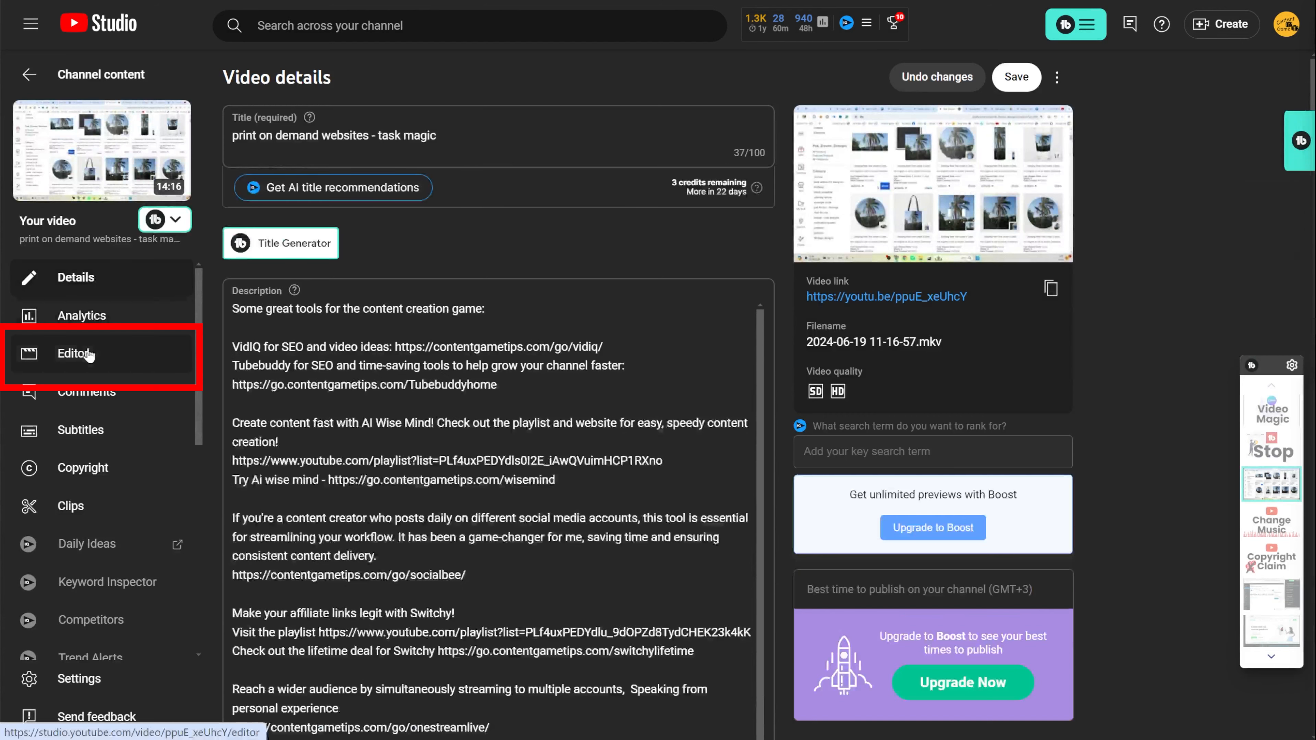
left_click(89, 355)
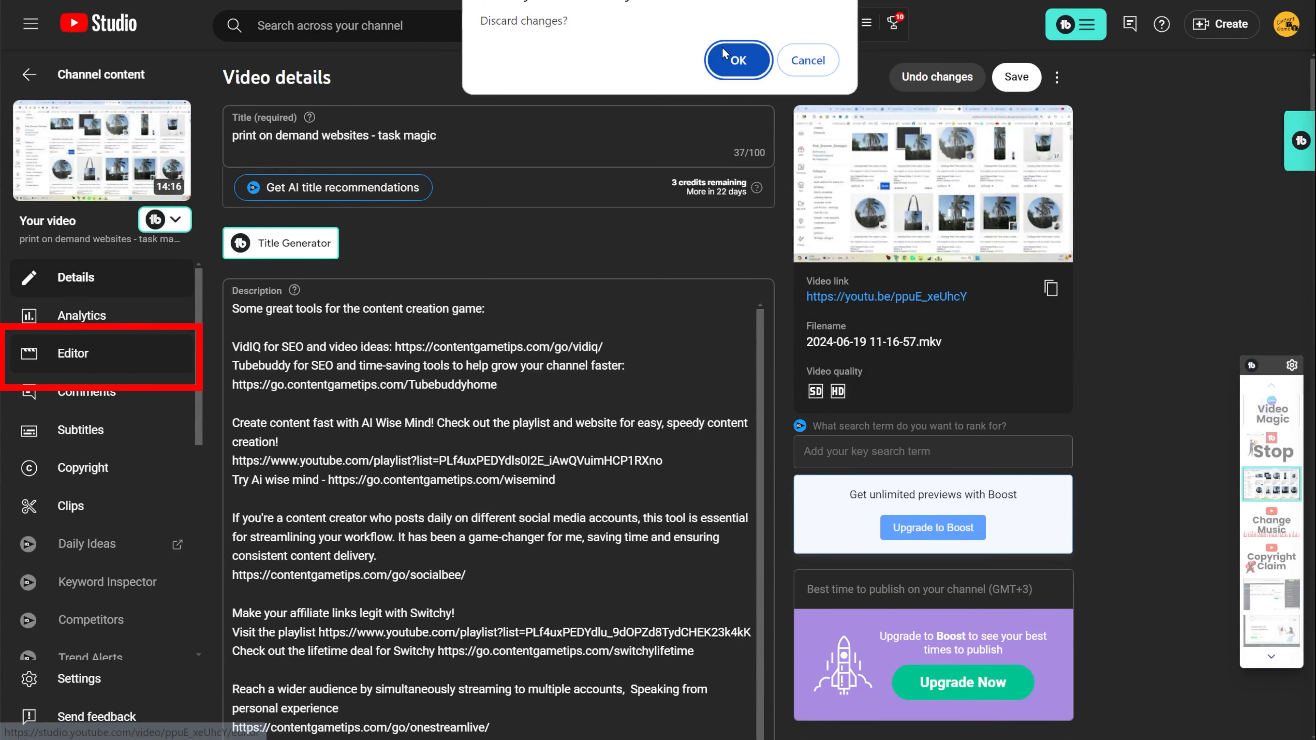
left_click(735, 59)
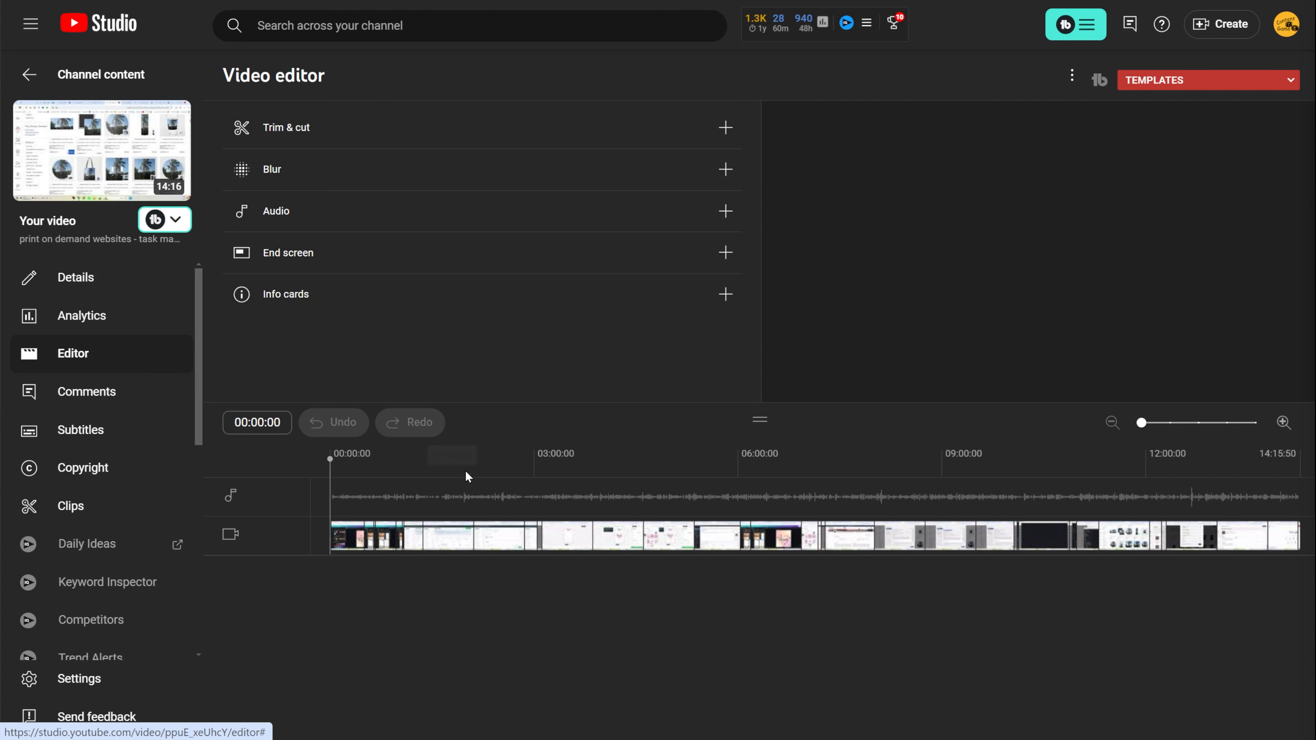
Place the playhead at 05:33:46 and open the Trim & cut tool
left_click(497, 471)
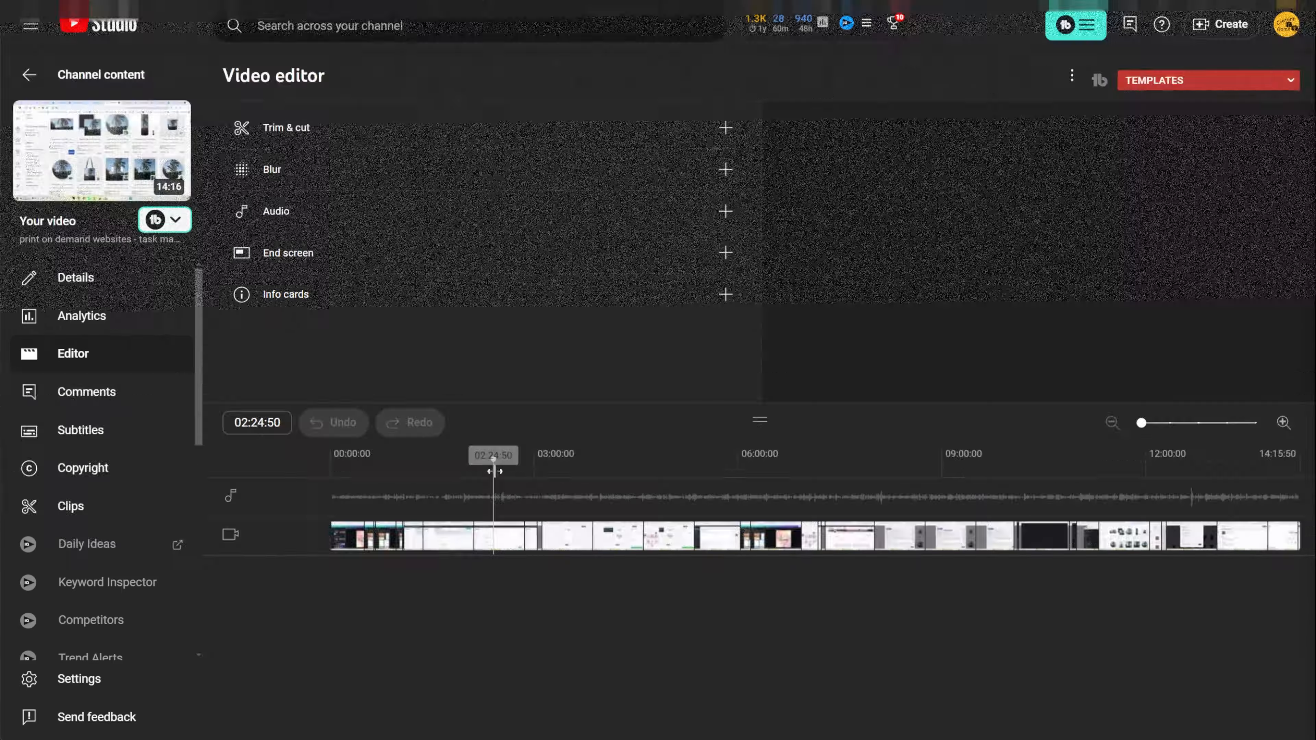
left_click(708, 465)
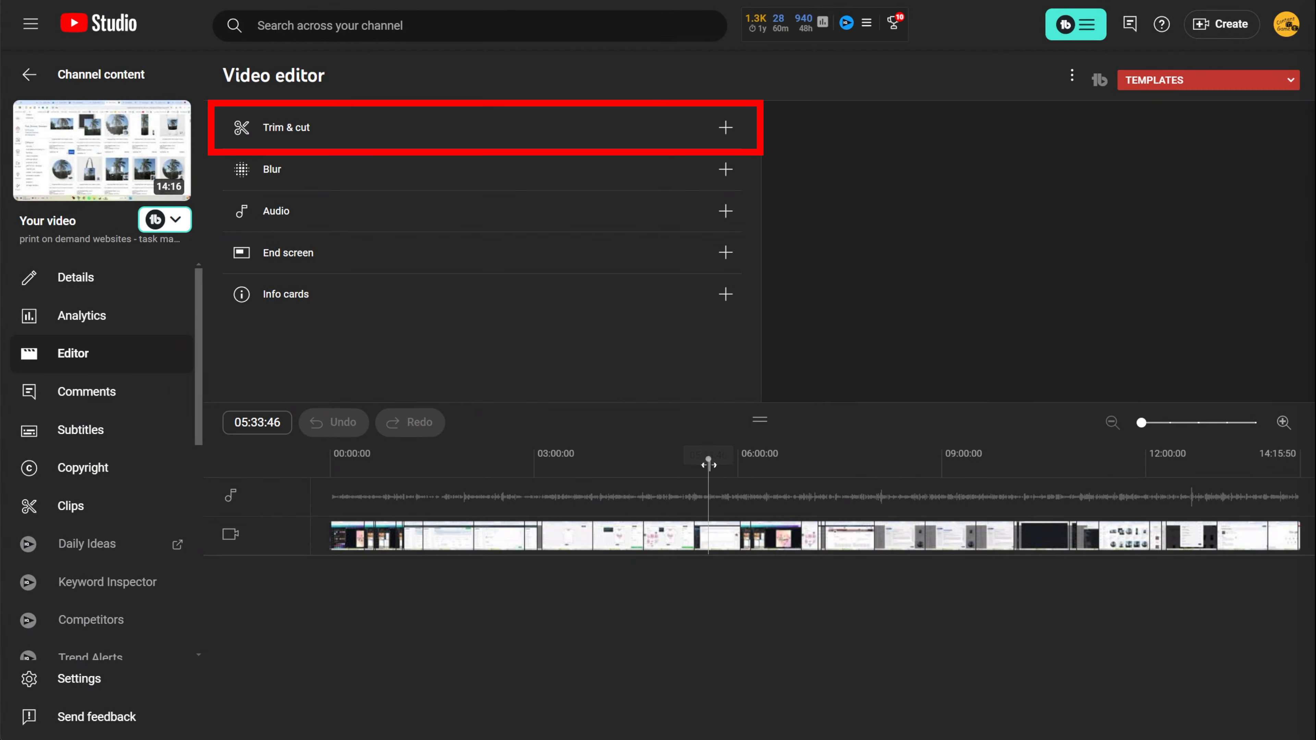
left_click(285, 124)
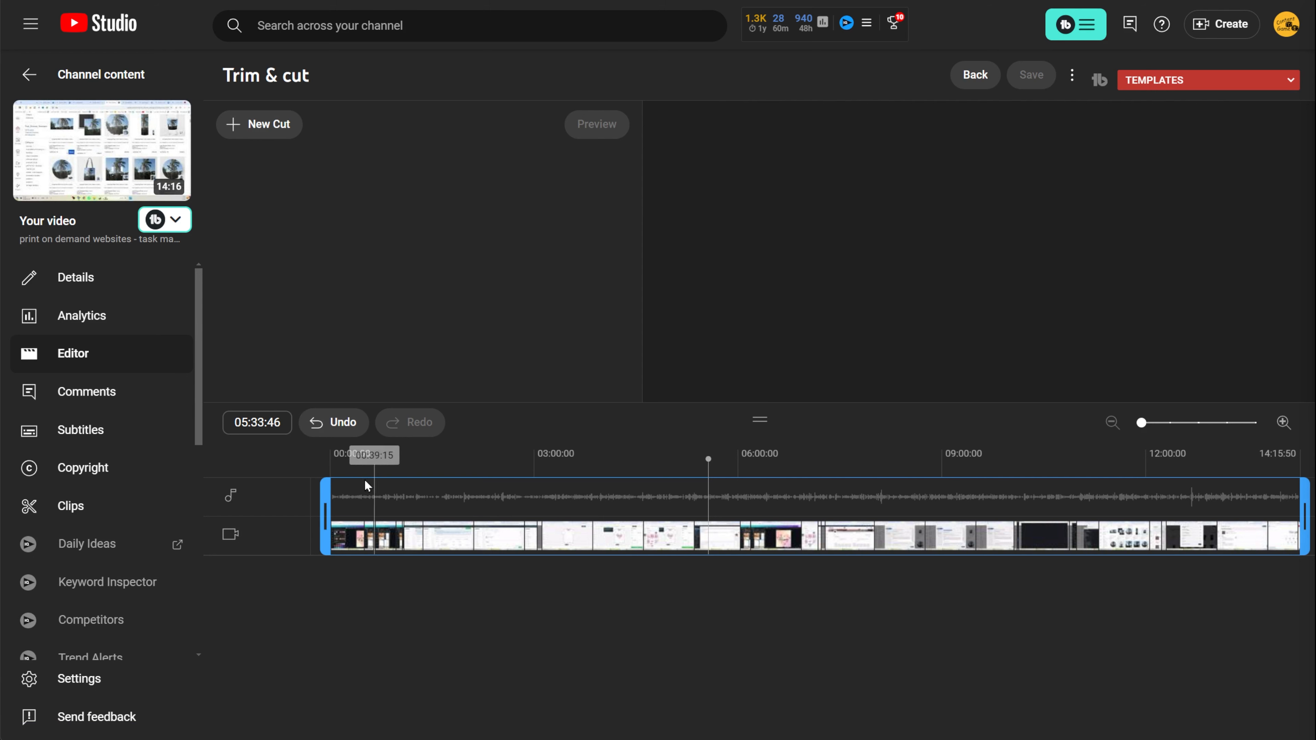
Try out the trim handles at the start and end of the timeline
mouse_move(326, 496)
left_mouse_down()
mouse_move(341, 513)
mouse_move(640, 529)
mouse_move(323, 499)
left_mouse_up()
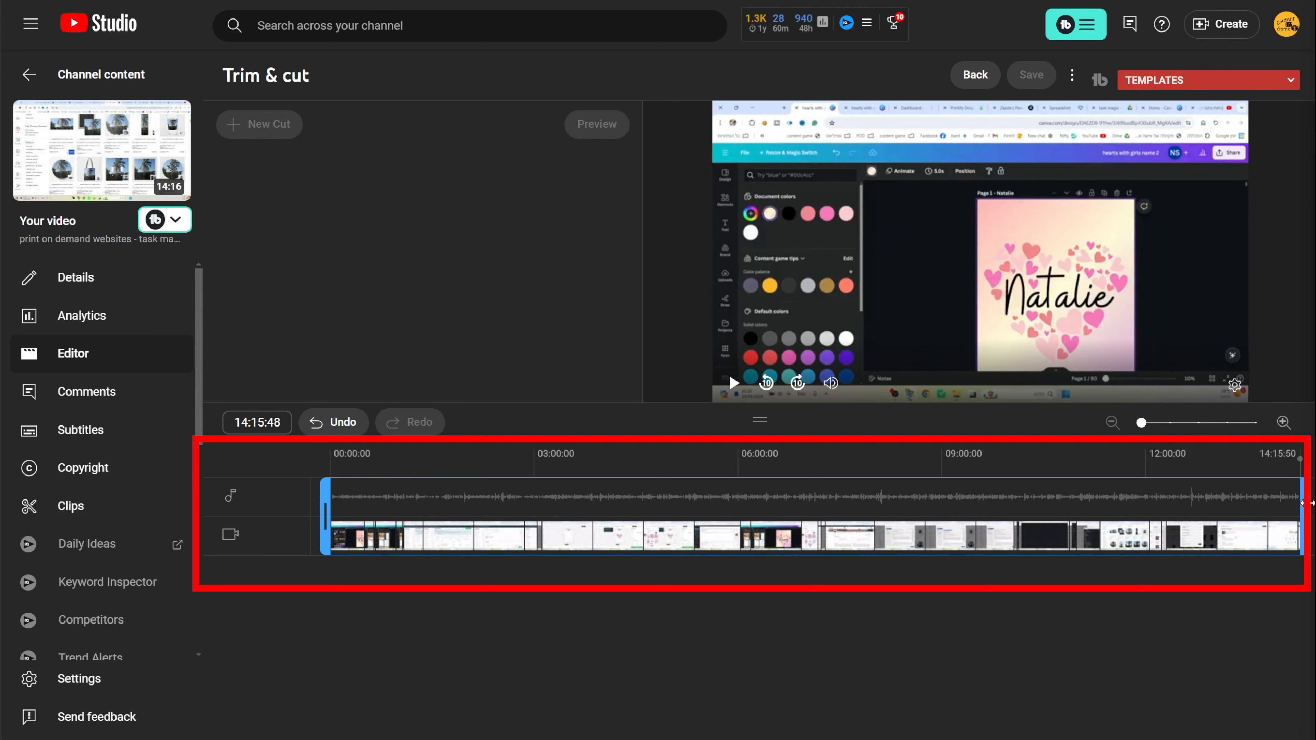
left_click(1306, 503)
left_click_drag(1307, 503, 1311, 557)
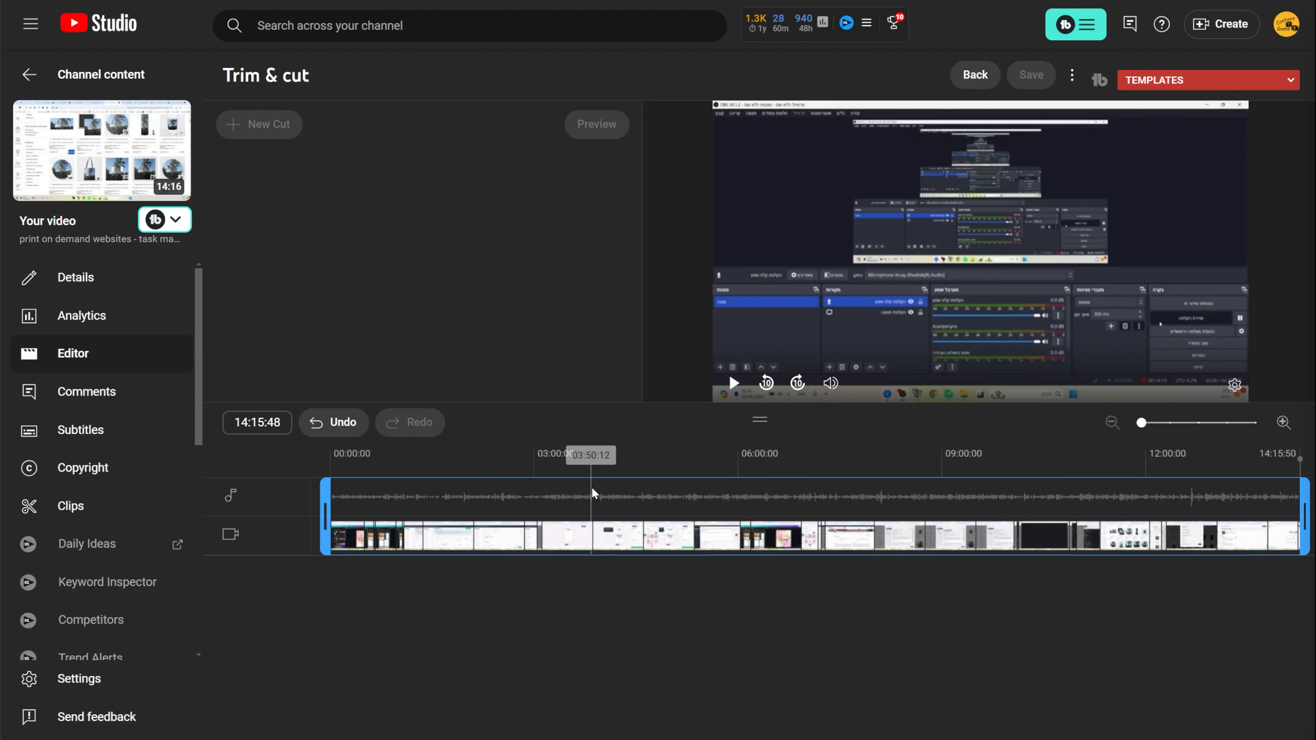
Add a new cut starting at 03:50:12 and extend its end to 05:17:11
left_click(591, 487)
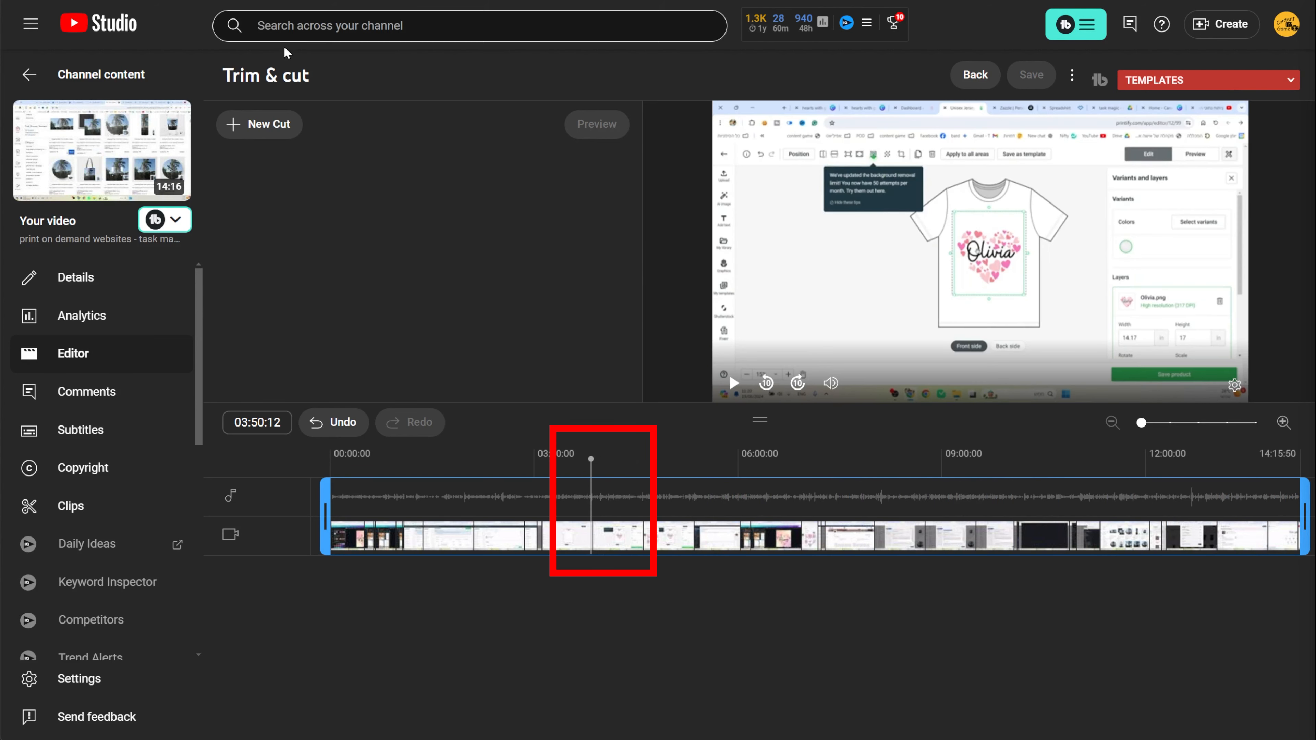
left_click(270, 133)
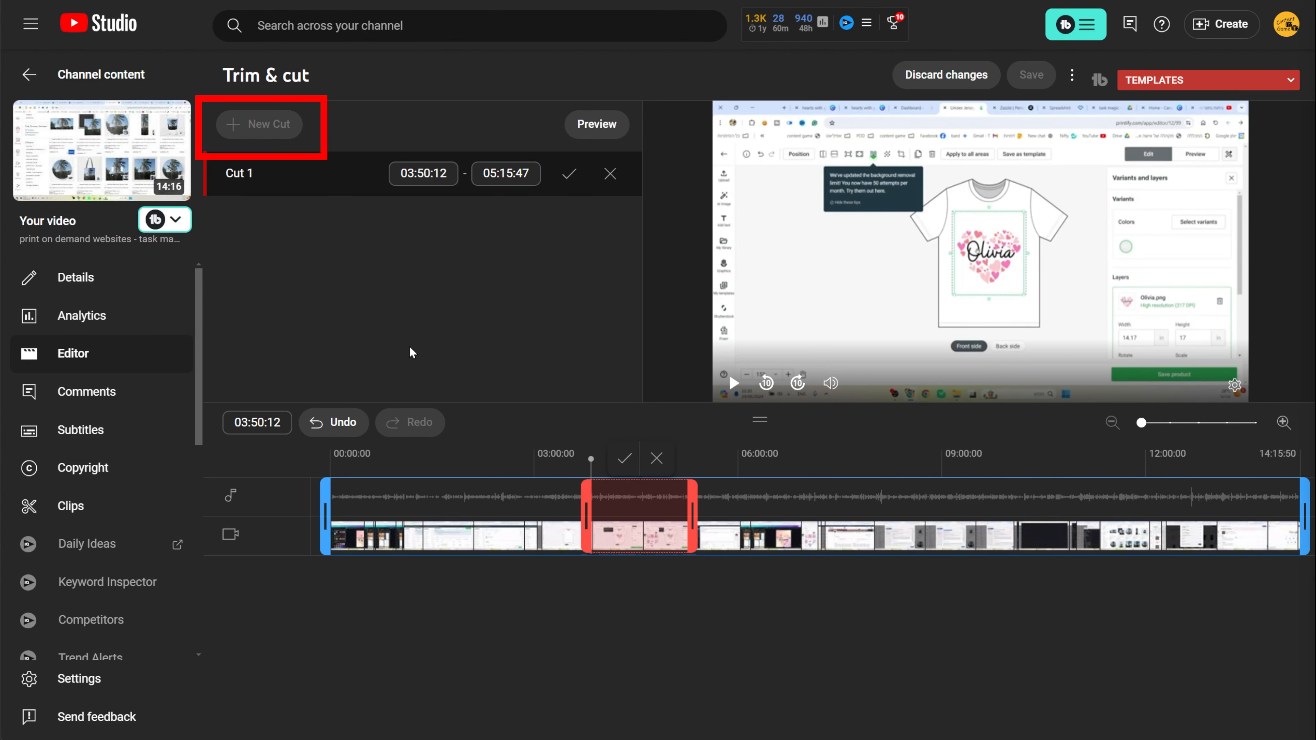
mouse_move(694, 510)
left_mouse_down()
mouse_move(987, 513)
mouse_move(668, 517)
mouse_move(694, 517)
left_mouse_up()
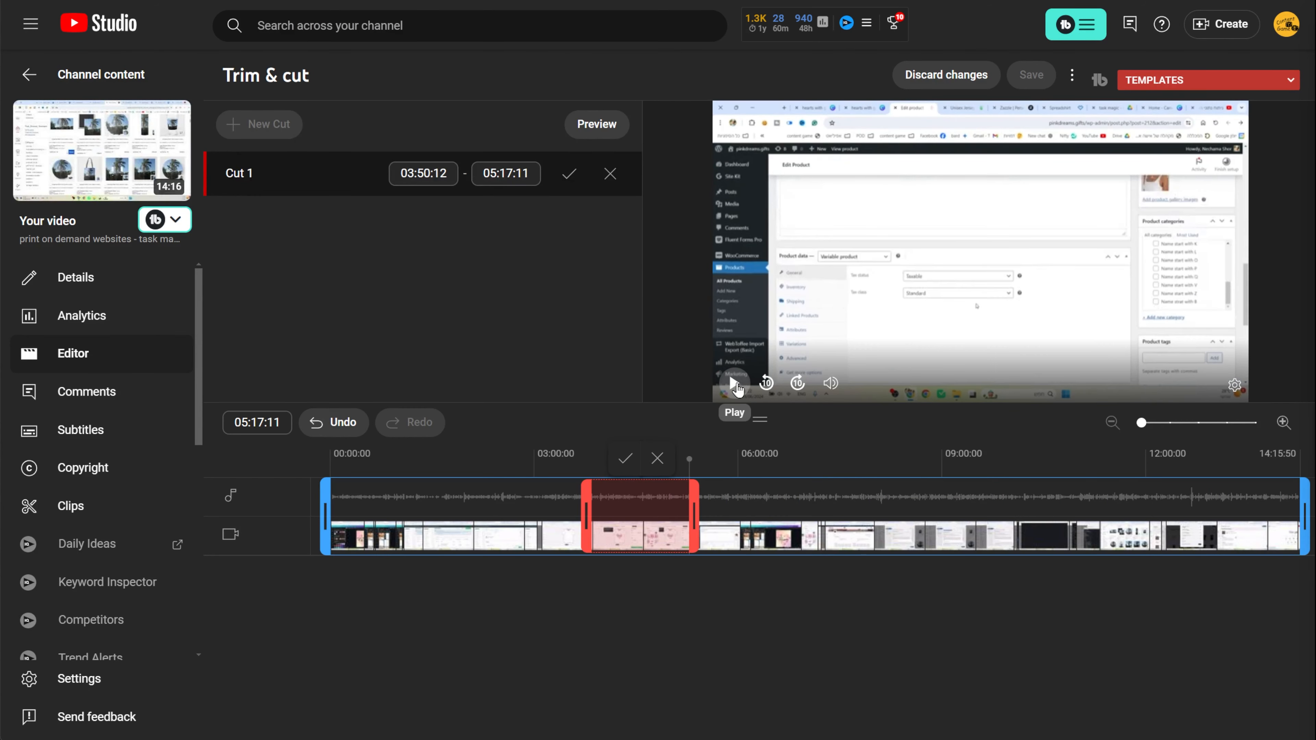
Play the footage around the cut's end, shorten the cut to end at 05:01:05, and apply it
left_click(734, 383)
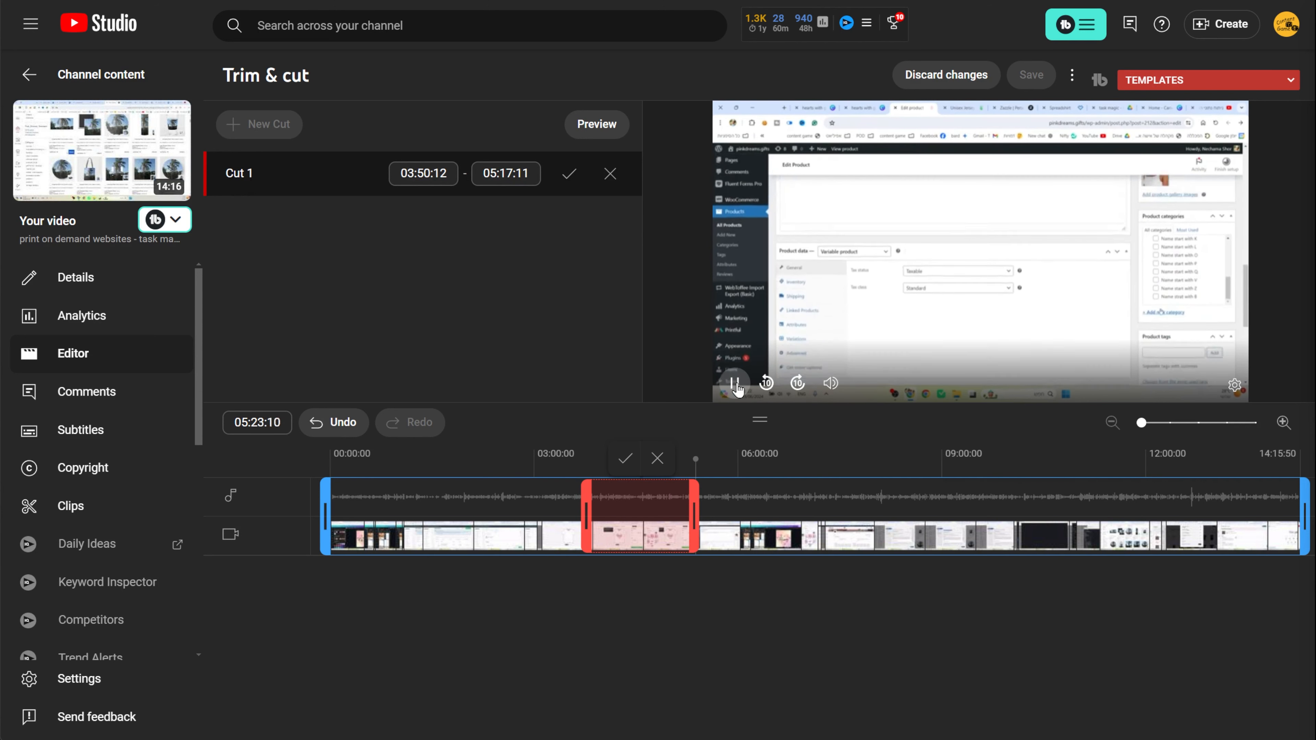
left_click(734, 383)
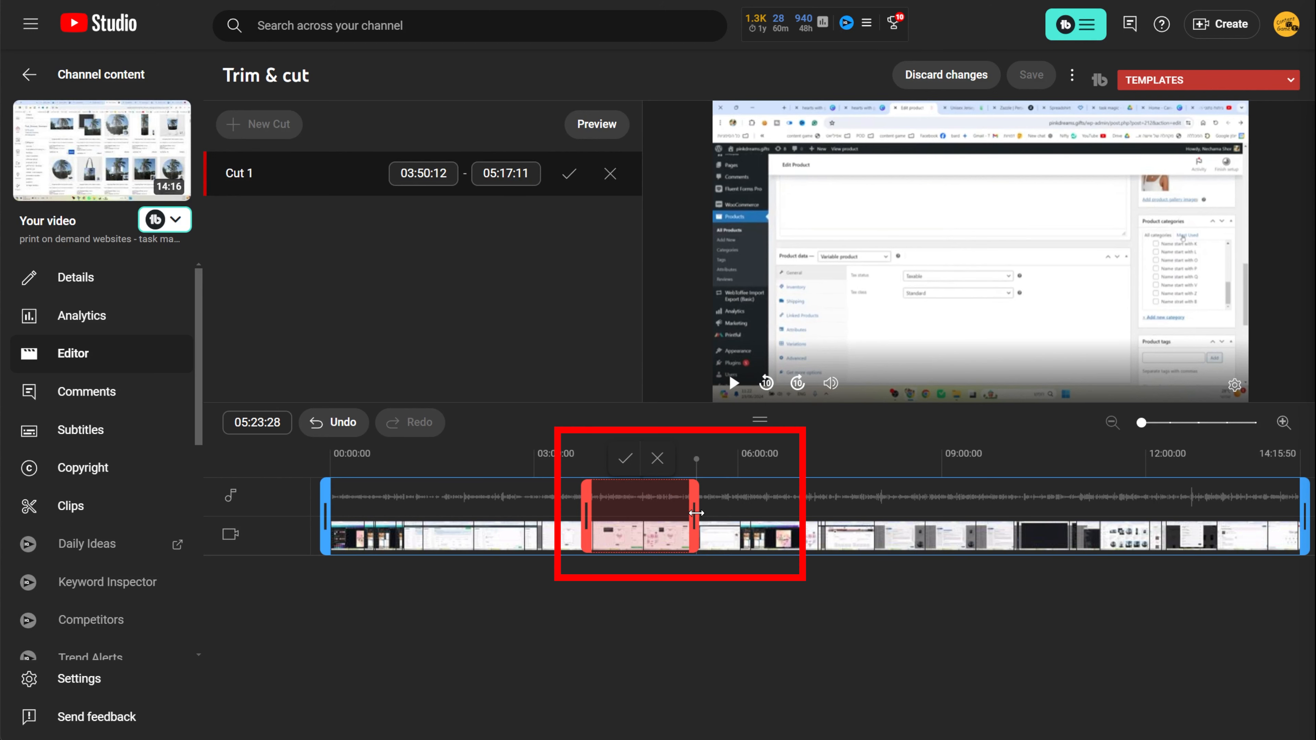
left_click_drag(695, 519, 676, 513)
left_click(734, 384)
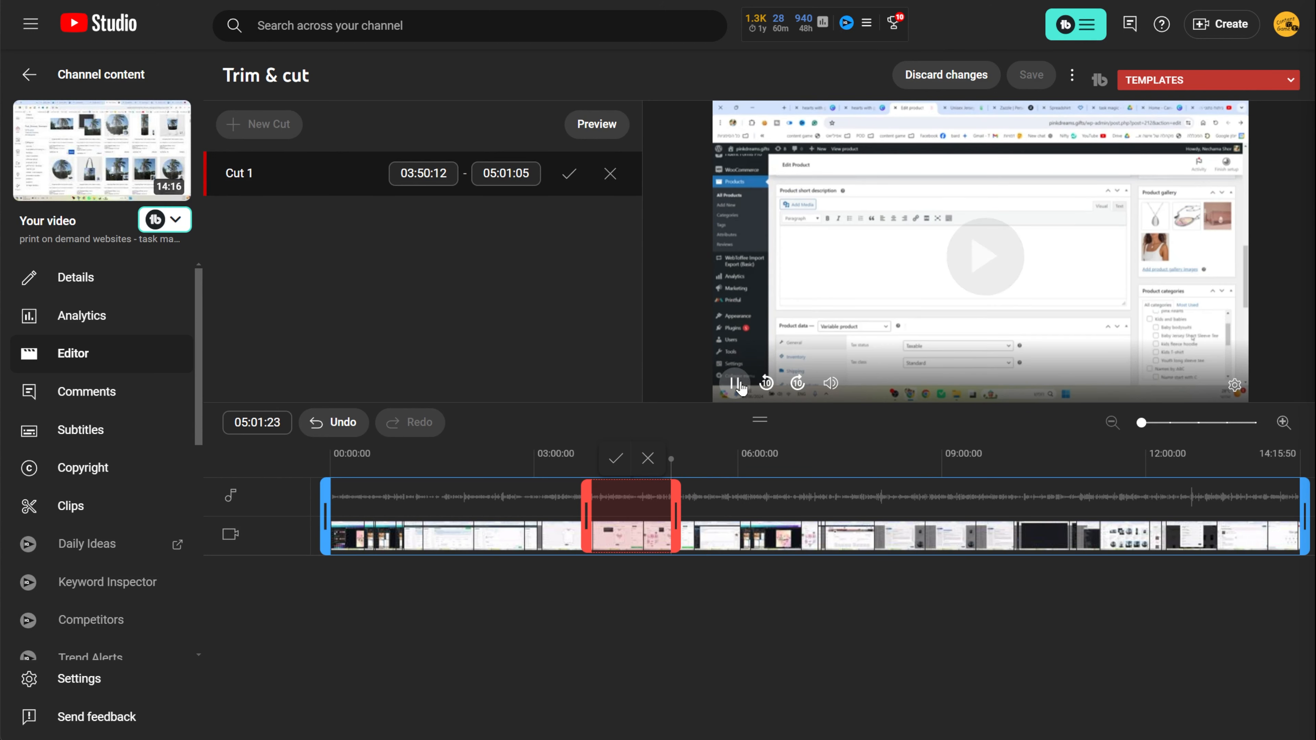
left_click(736, 384)
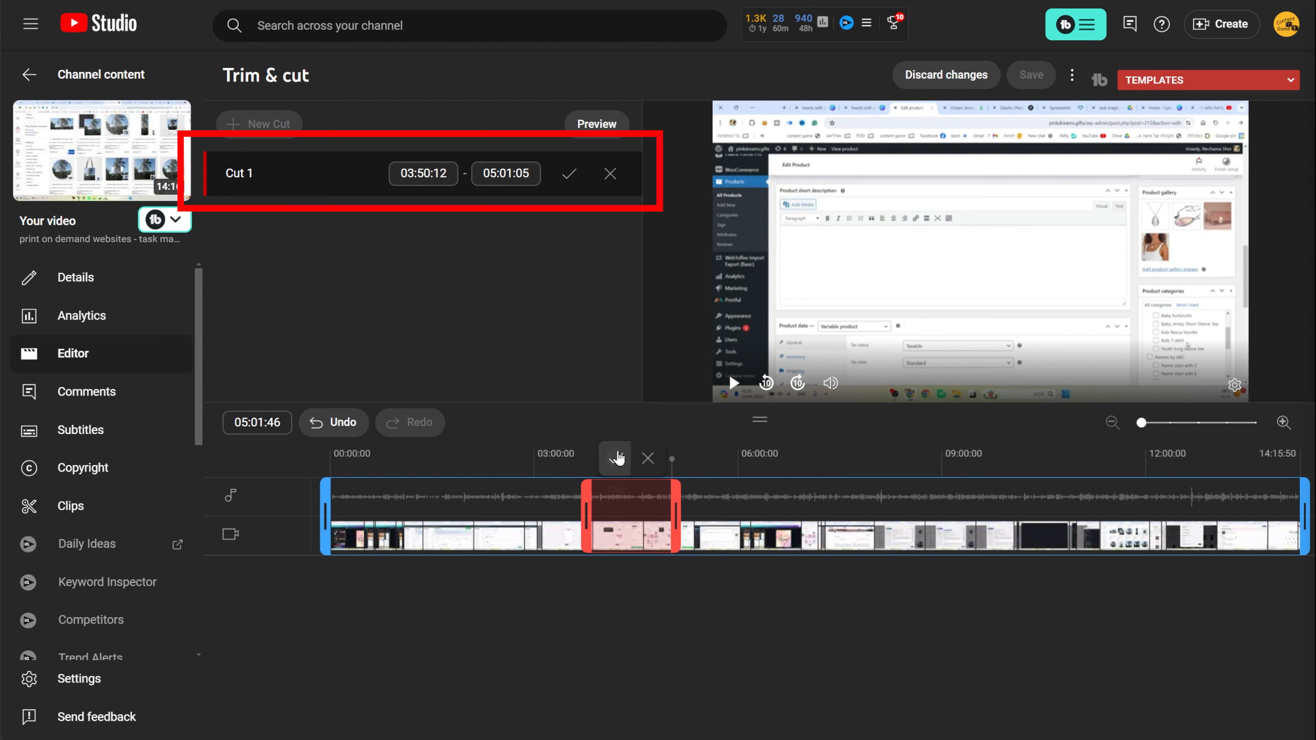
left_click(617, 458)
Preview the video with the first cut applied, playing from shortly before the cut to just past its end
left_click(600, 127)
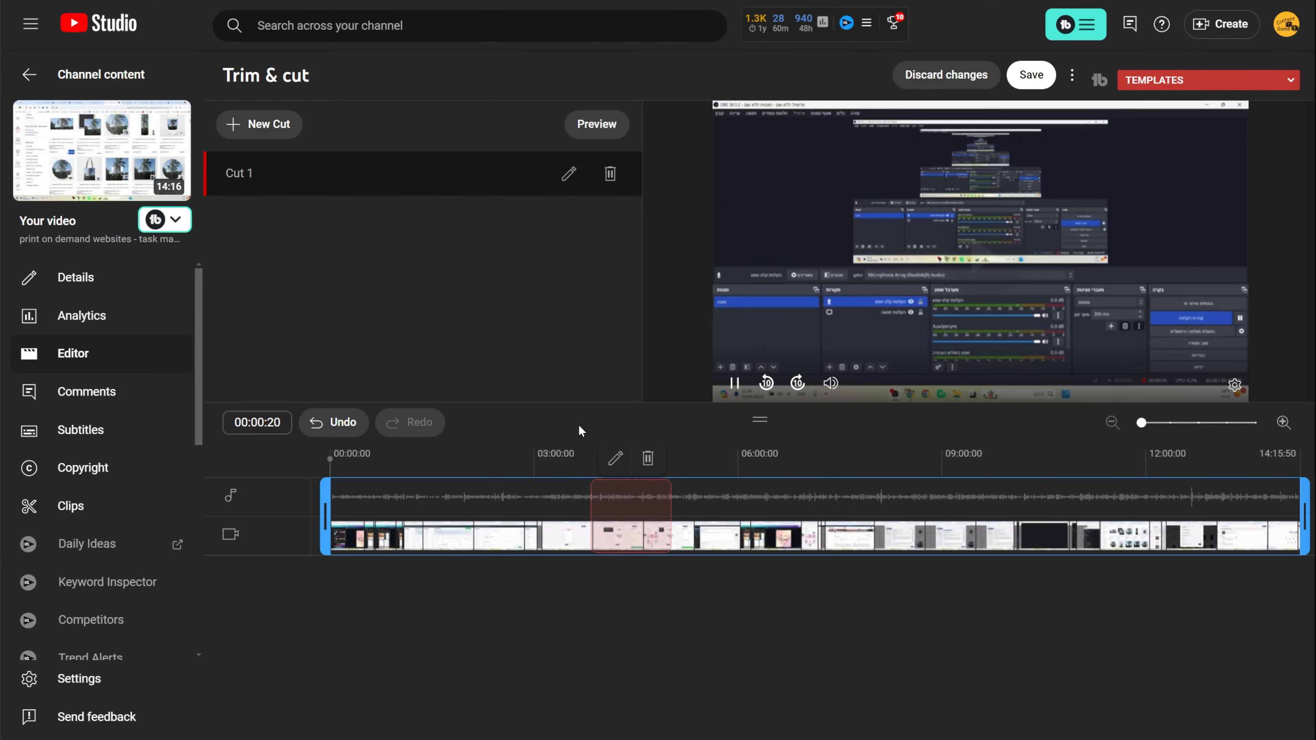
left_click(573, 455)
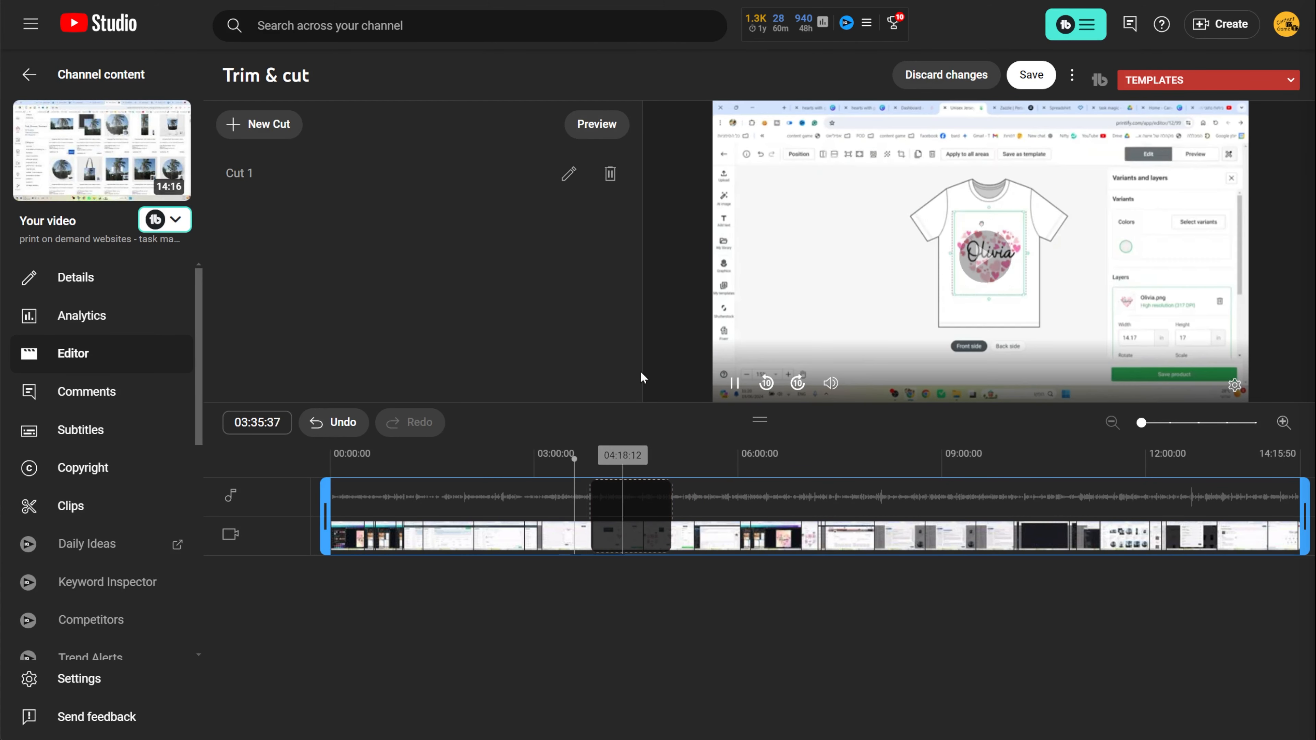
left_click(597, 126)
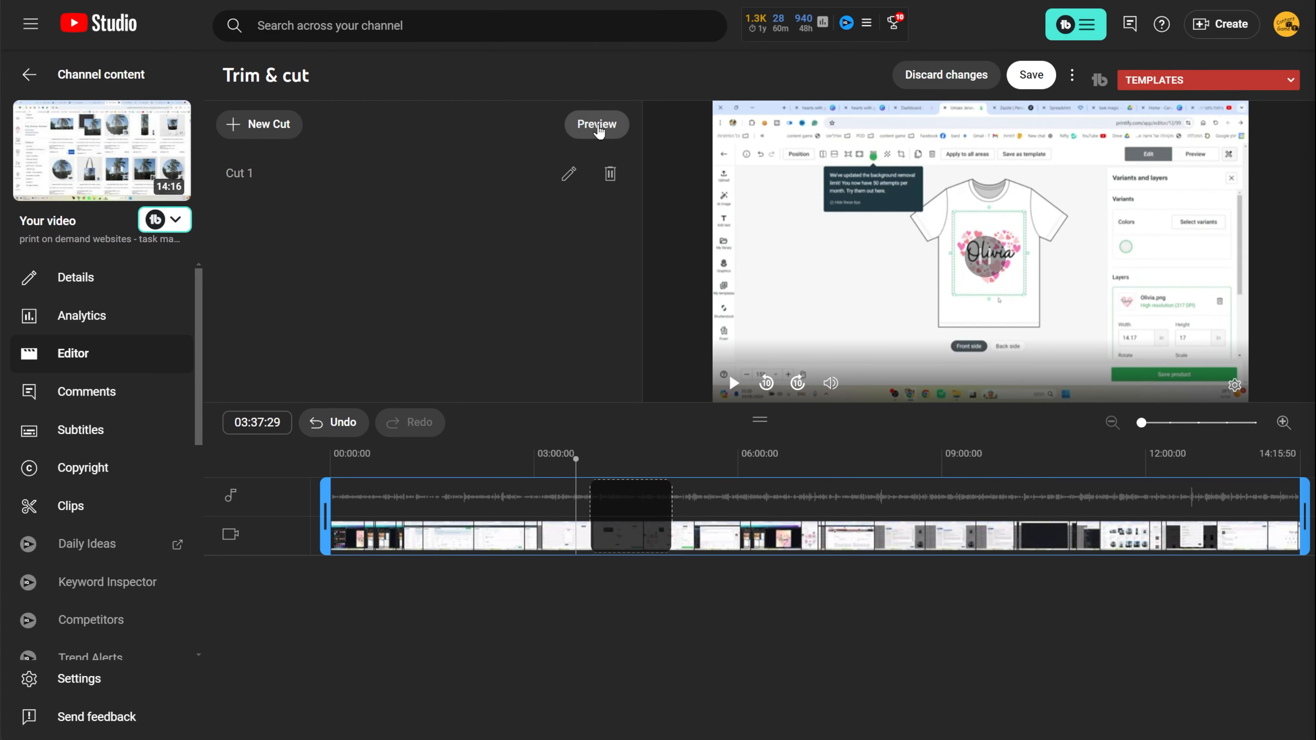
left_click(516, 494)
left_click(591, 130)
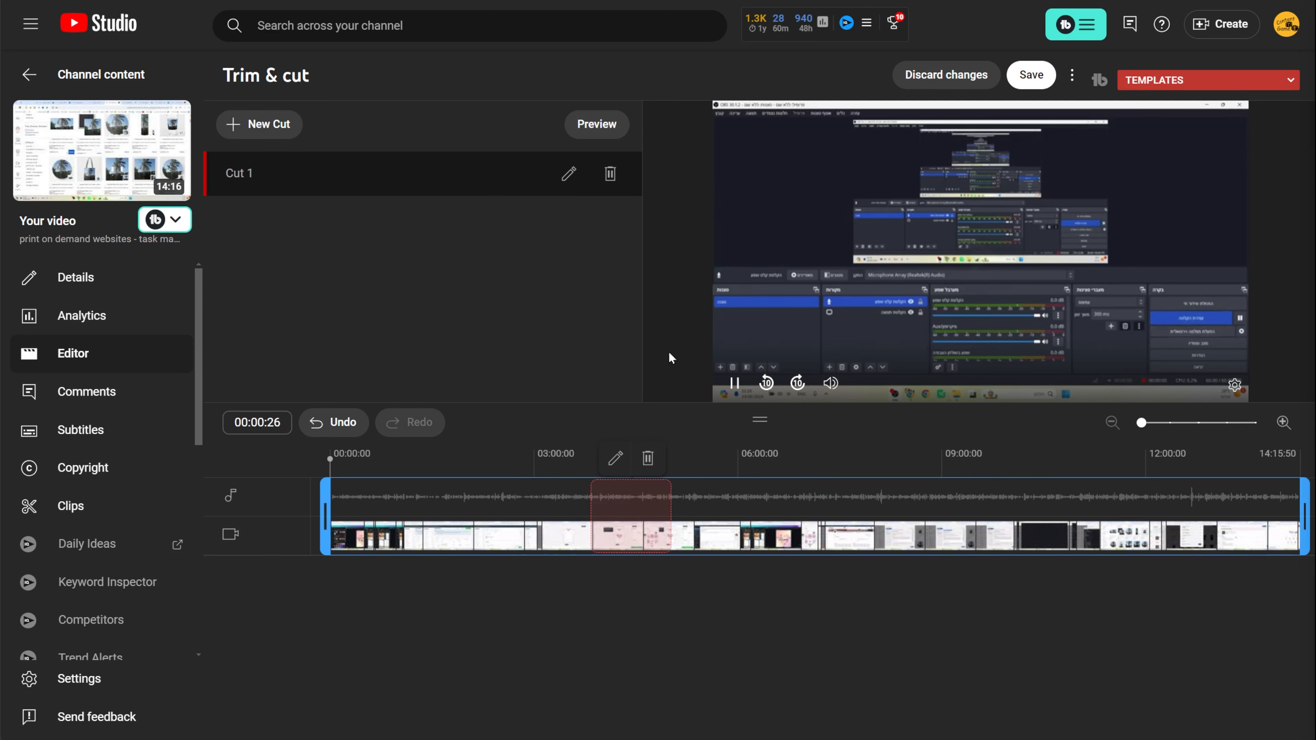
left_click(538, 484)
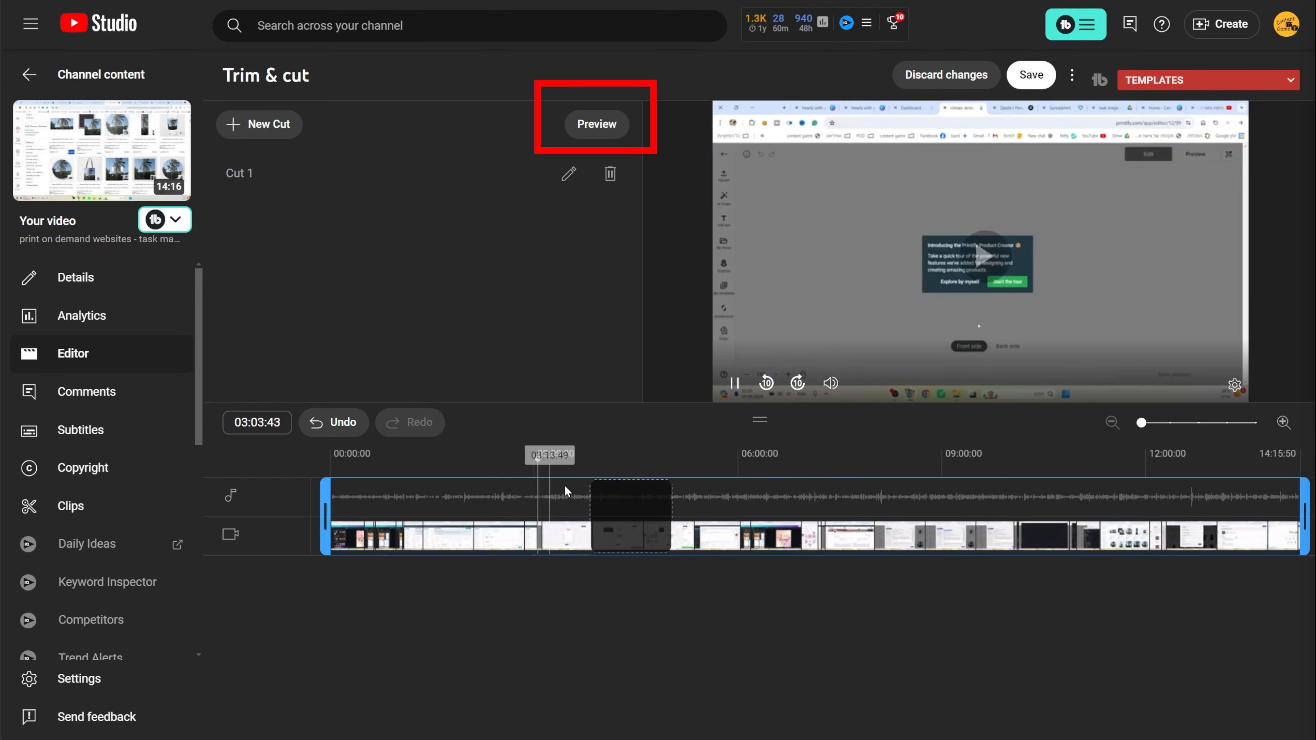
left_click(579, 462)
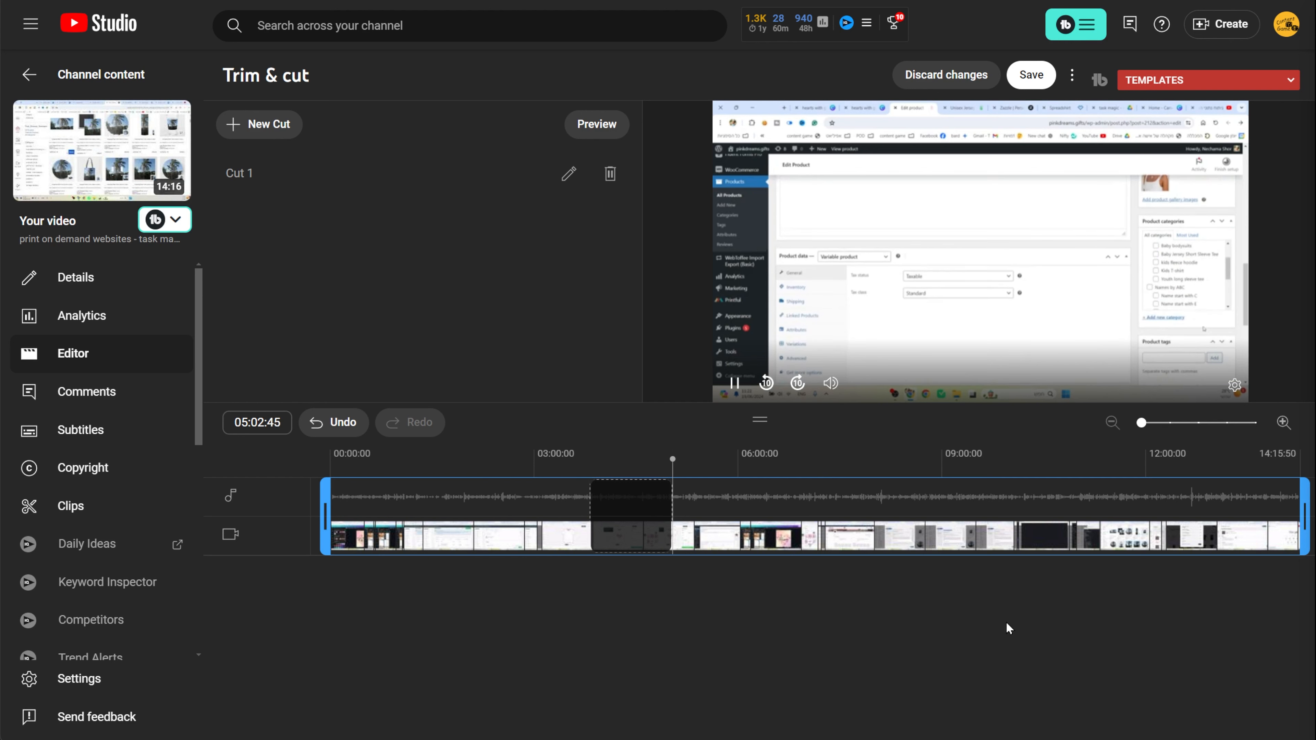
left_click(731, 381)
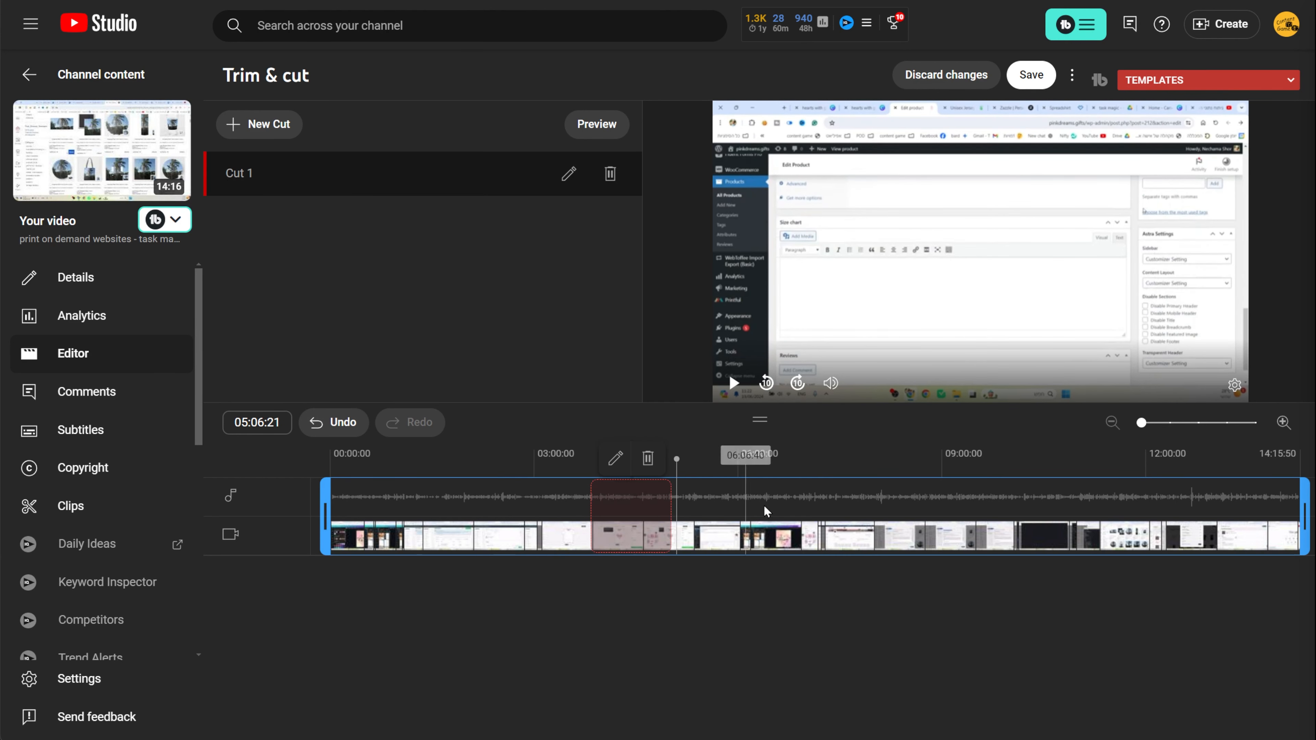
Add a second cut from 07:25:02 to 08:50:37 and apply it
left_click(834, 479)
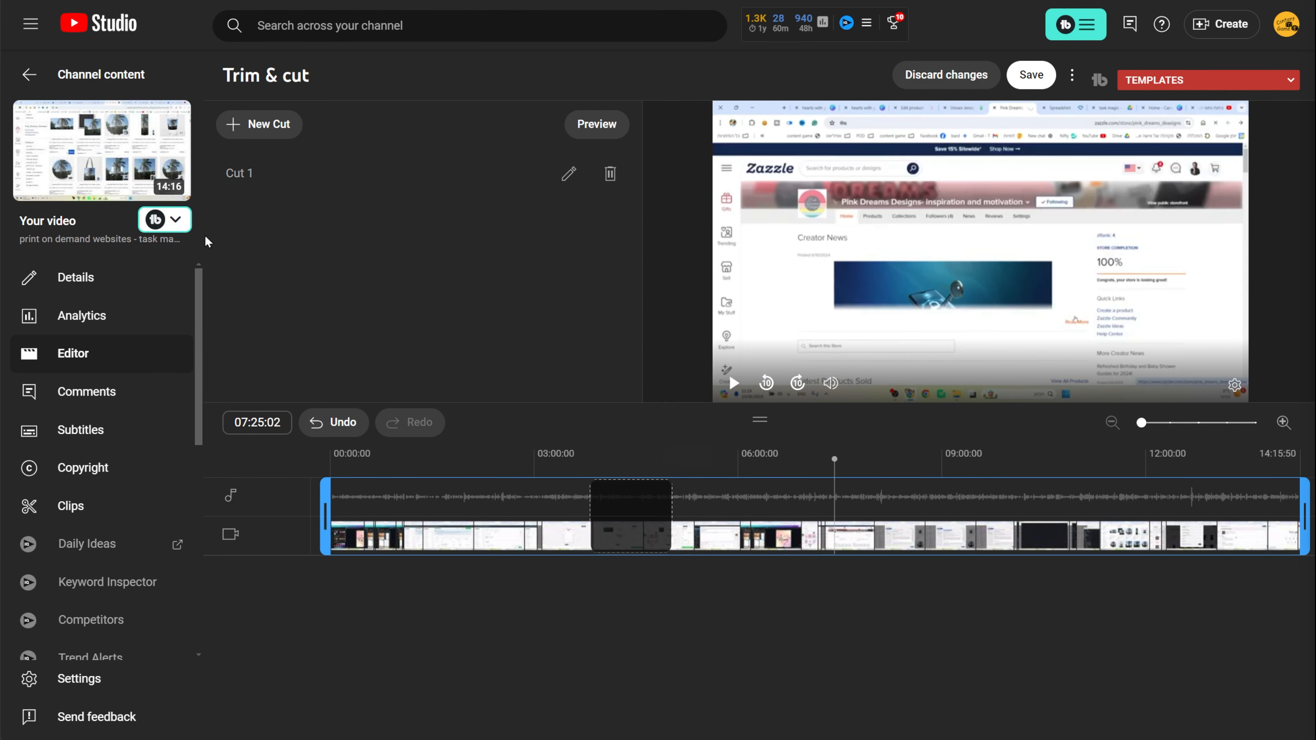
left_click(252, 122)
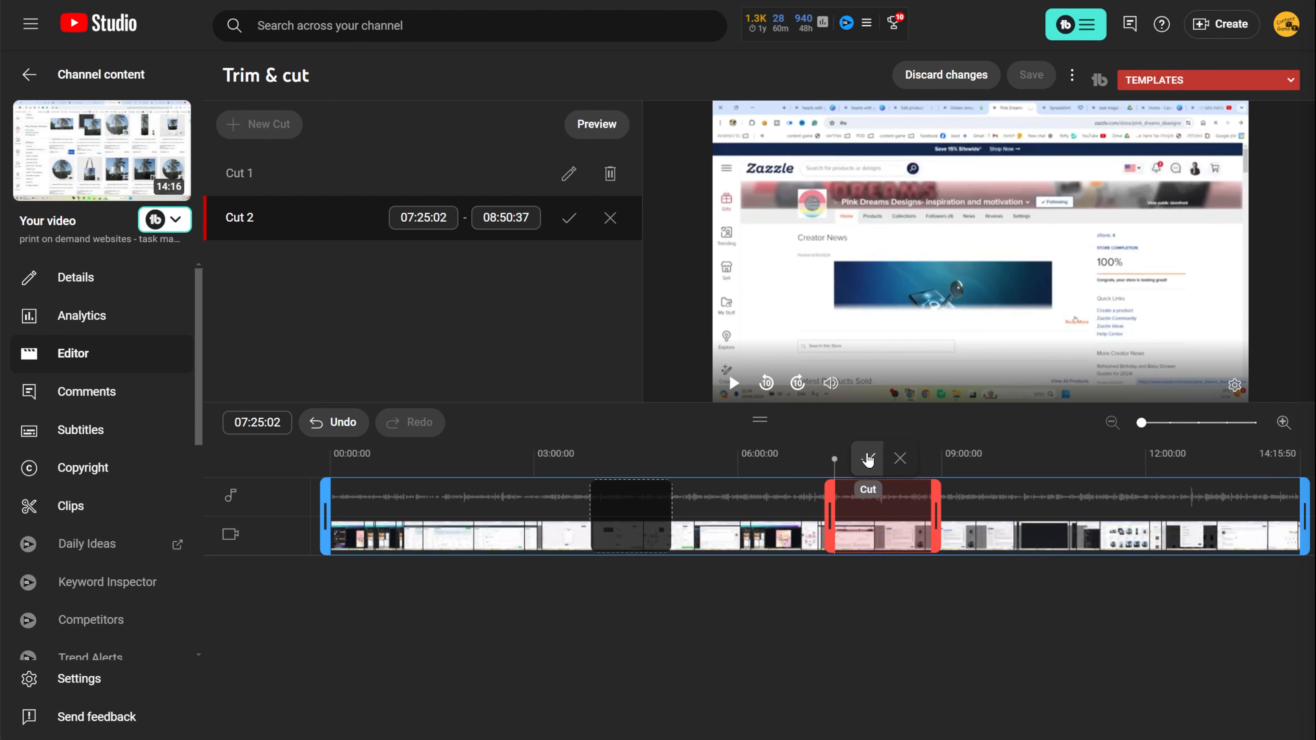
left_click(868, 459)
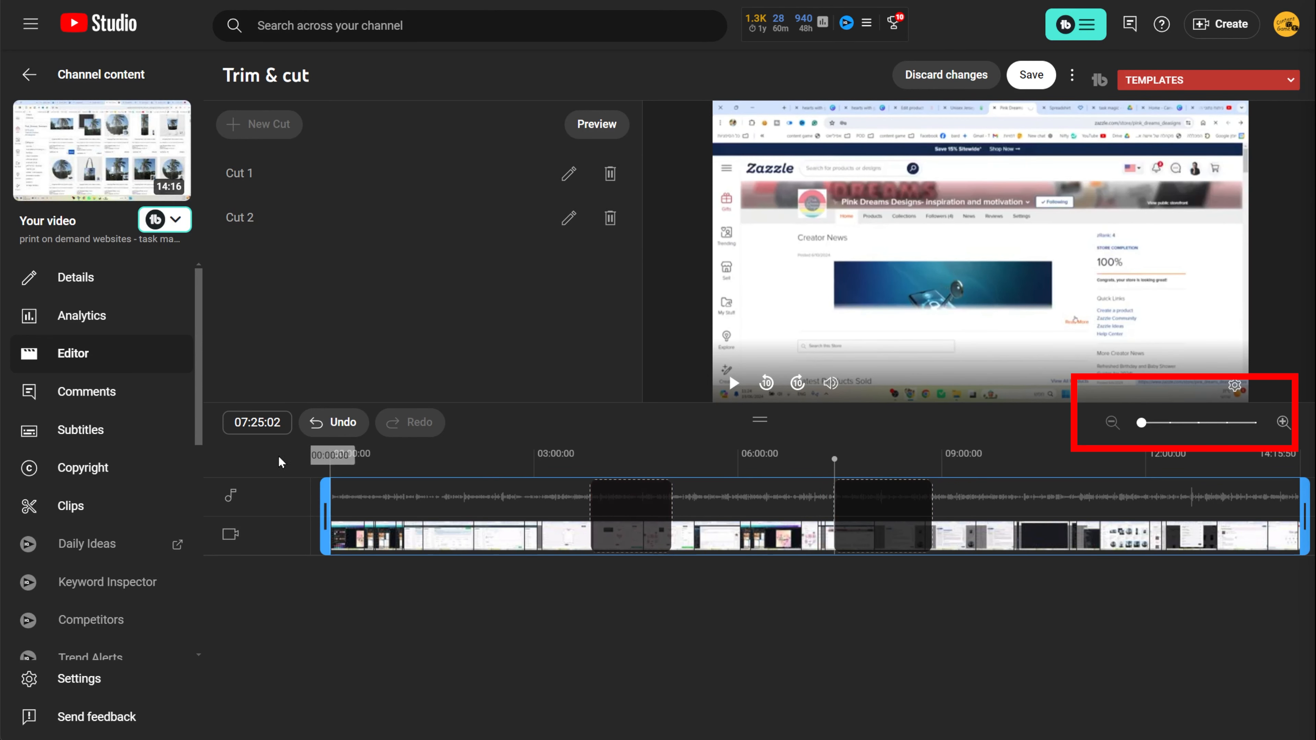
Confirm saving the trim and cut changes to the video
mouse_move(668, 498)
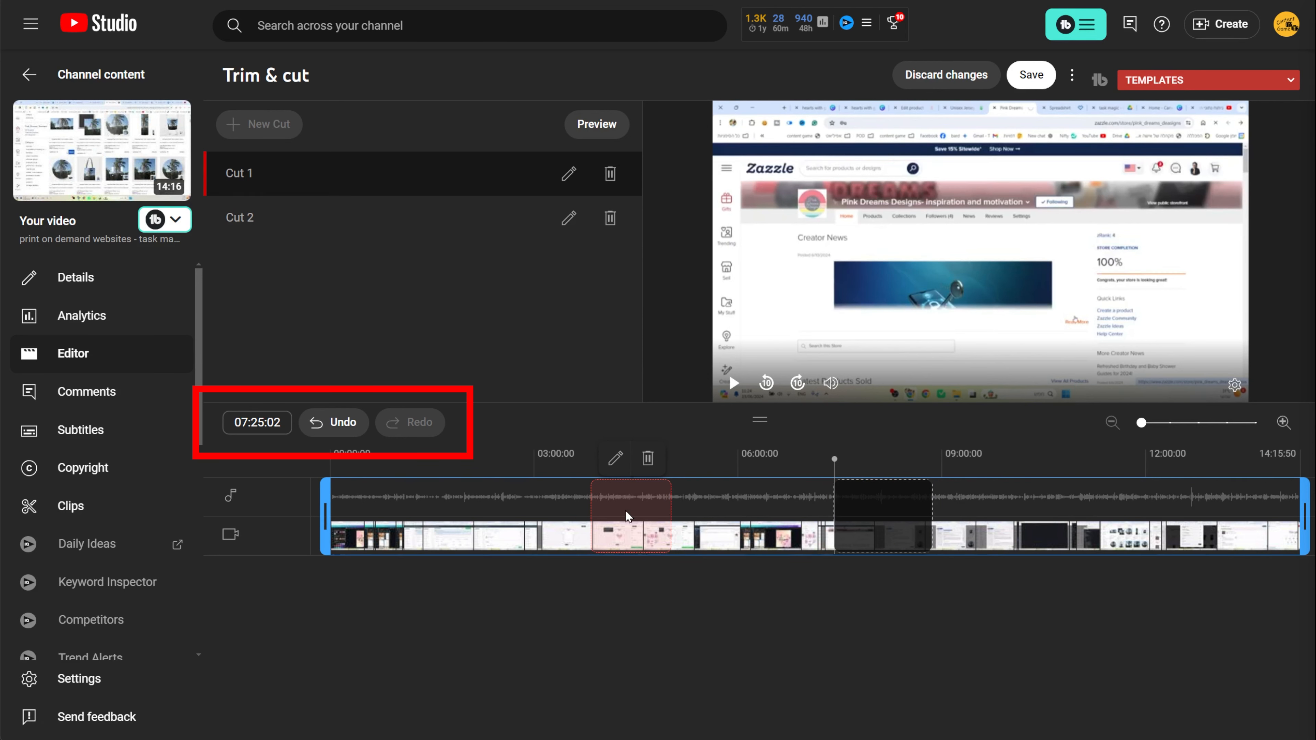
mouse_move(876, 519)
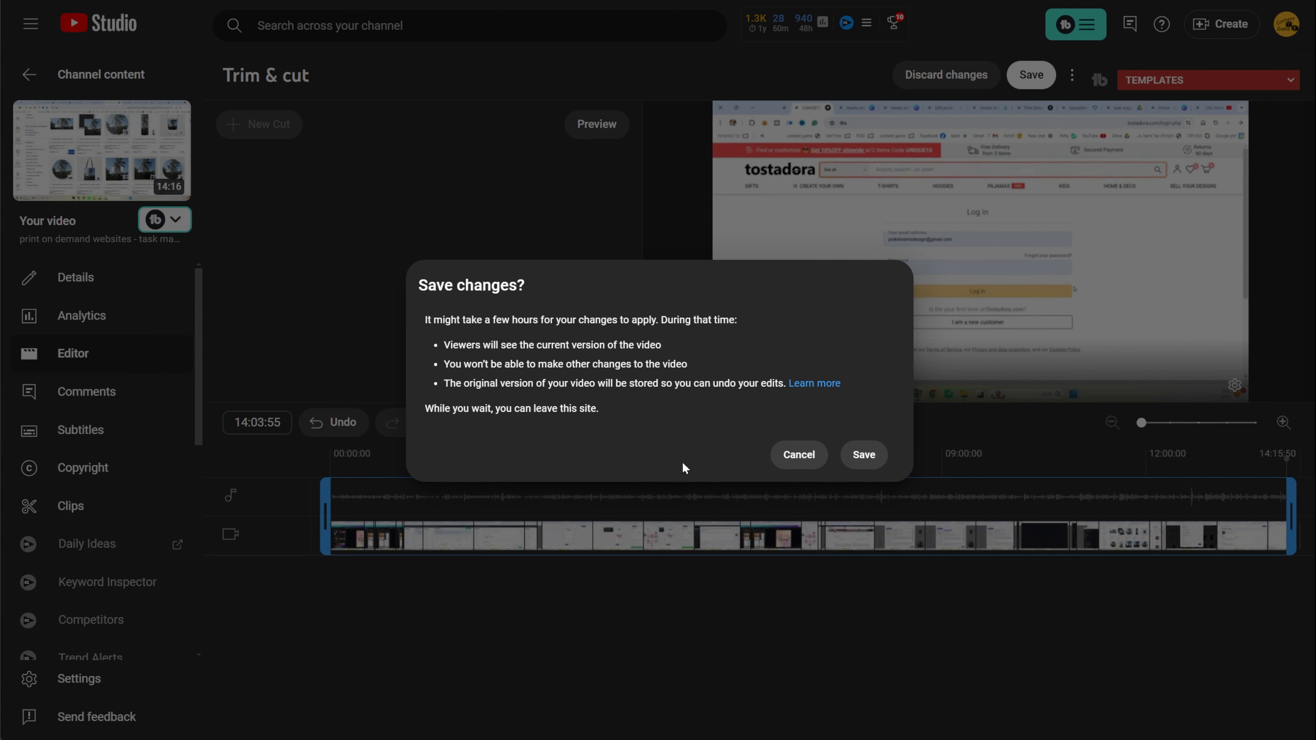
left_click(864, 455)
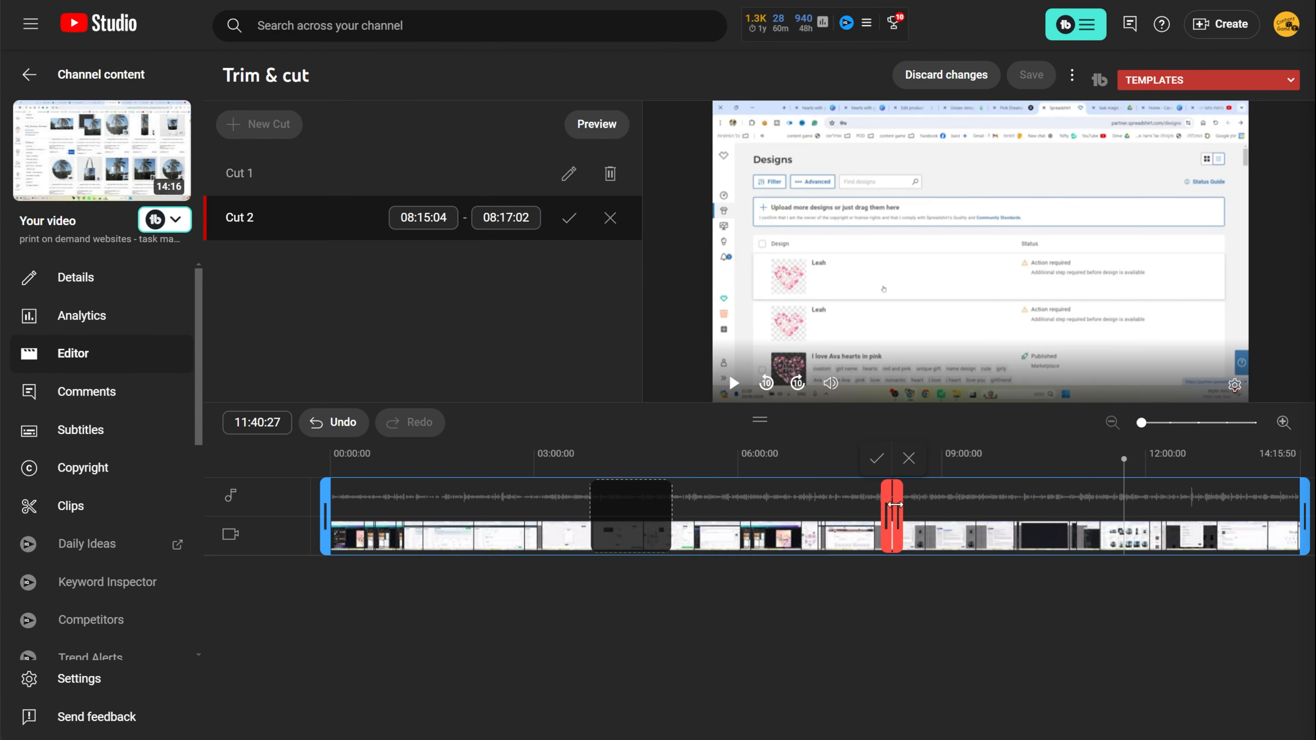
Move the second cut's start to an earlier point, set its end to 08:01:18, and apply the cut
left_click_drag(890, 514, 827, 516)
left_click_drag(934, 516, 882, 515)
left_click(839, 458)
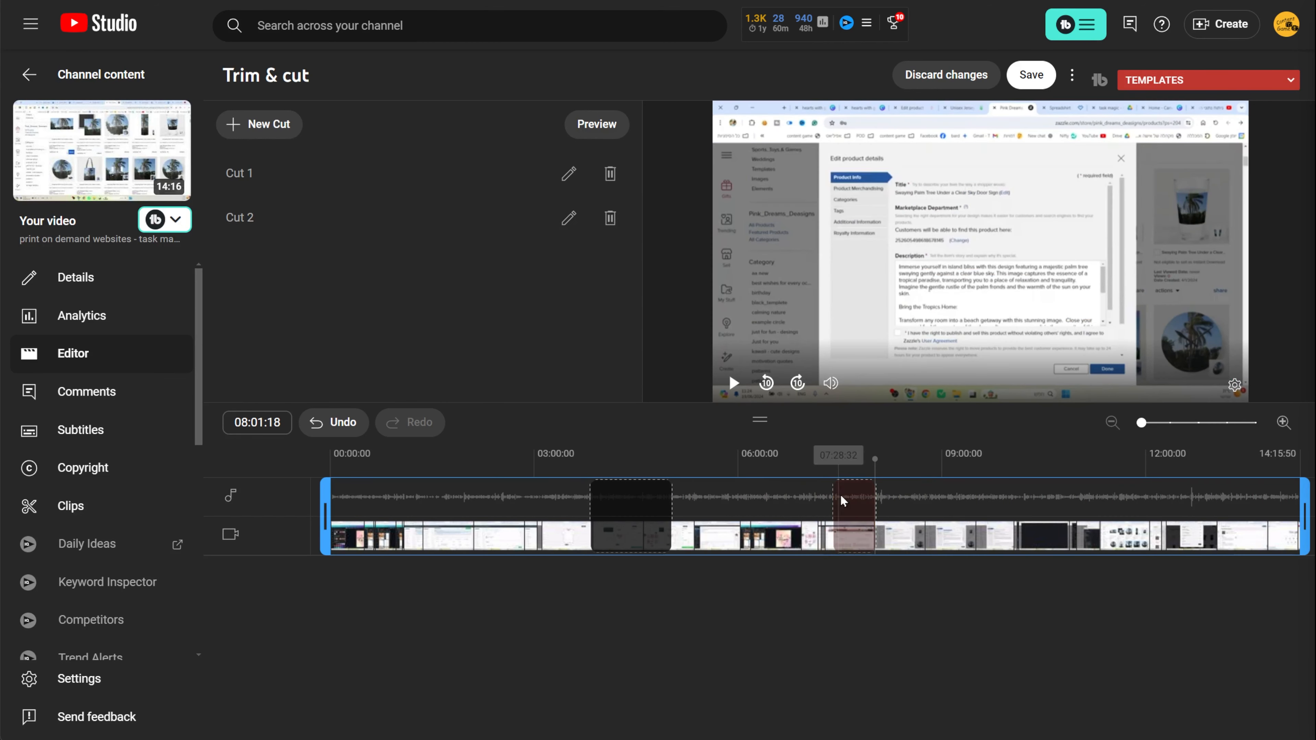
Discard all unsaved cuts and reopen the Trim & cut editor
left_click(962, 78)
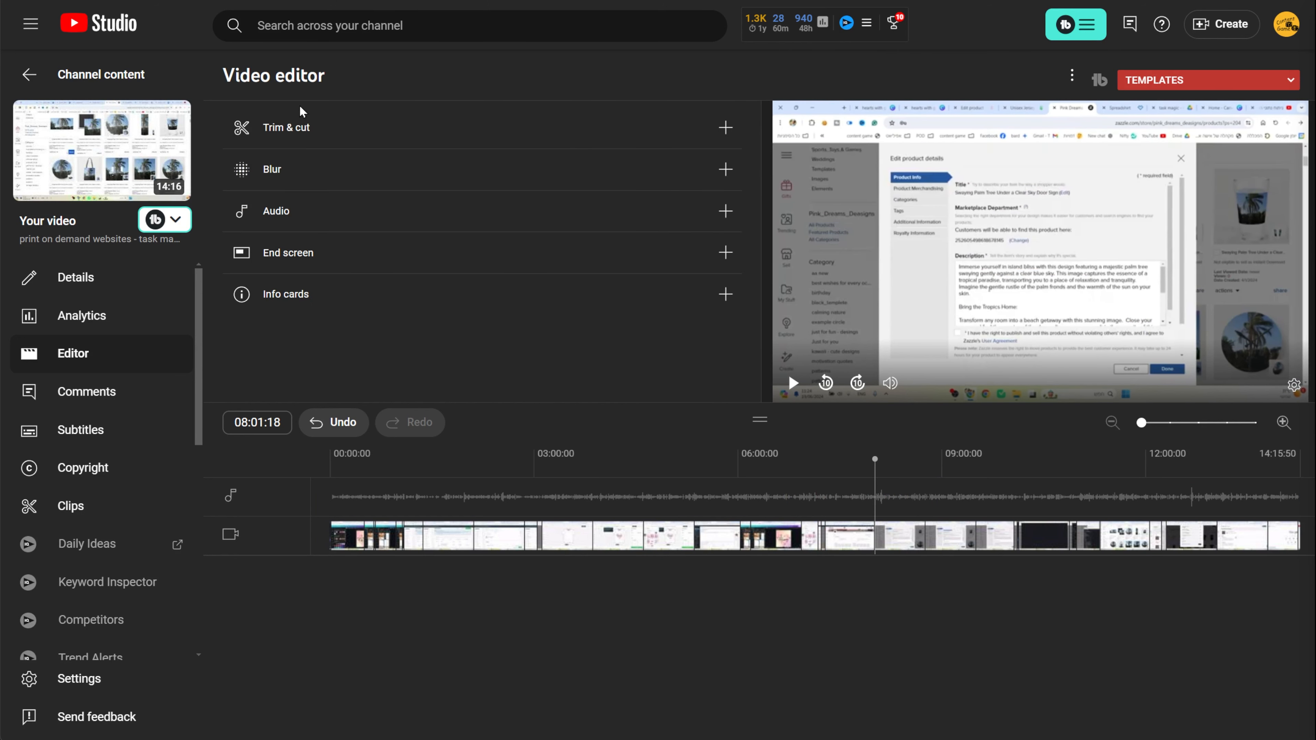
left_click(297, 126)
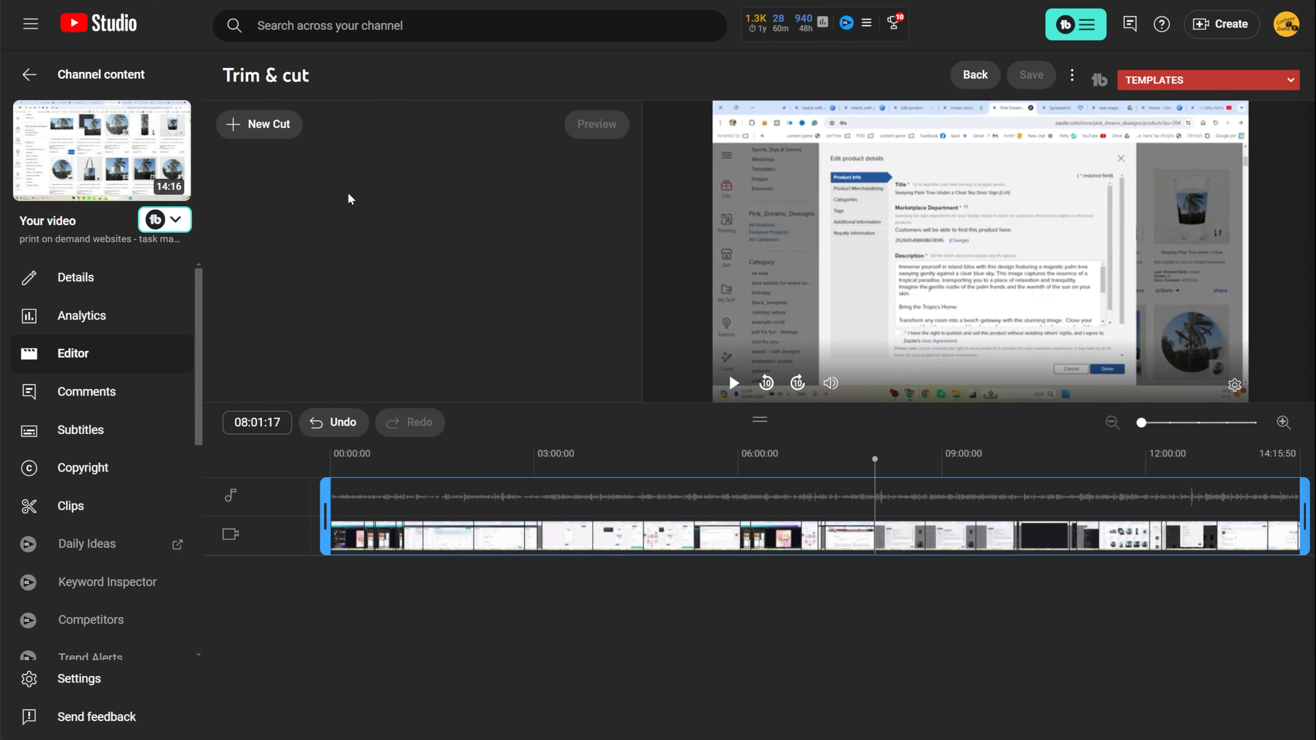
Trim the end of the video back to 14:03:55
left_click(259, 124)
left_click(932, 469)
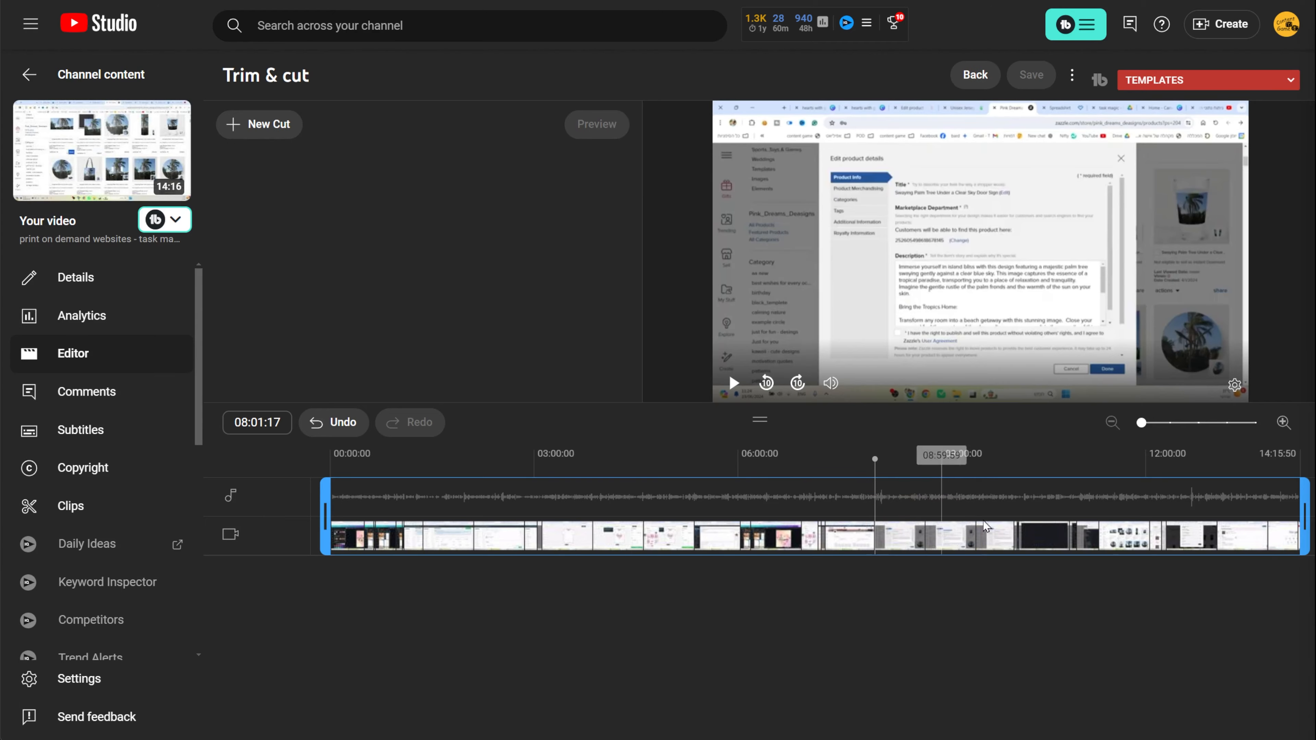
left_click_drag(1293, 501, 1288, 501)
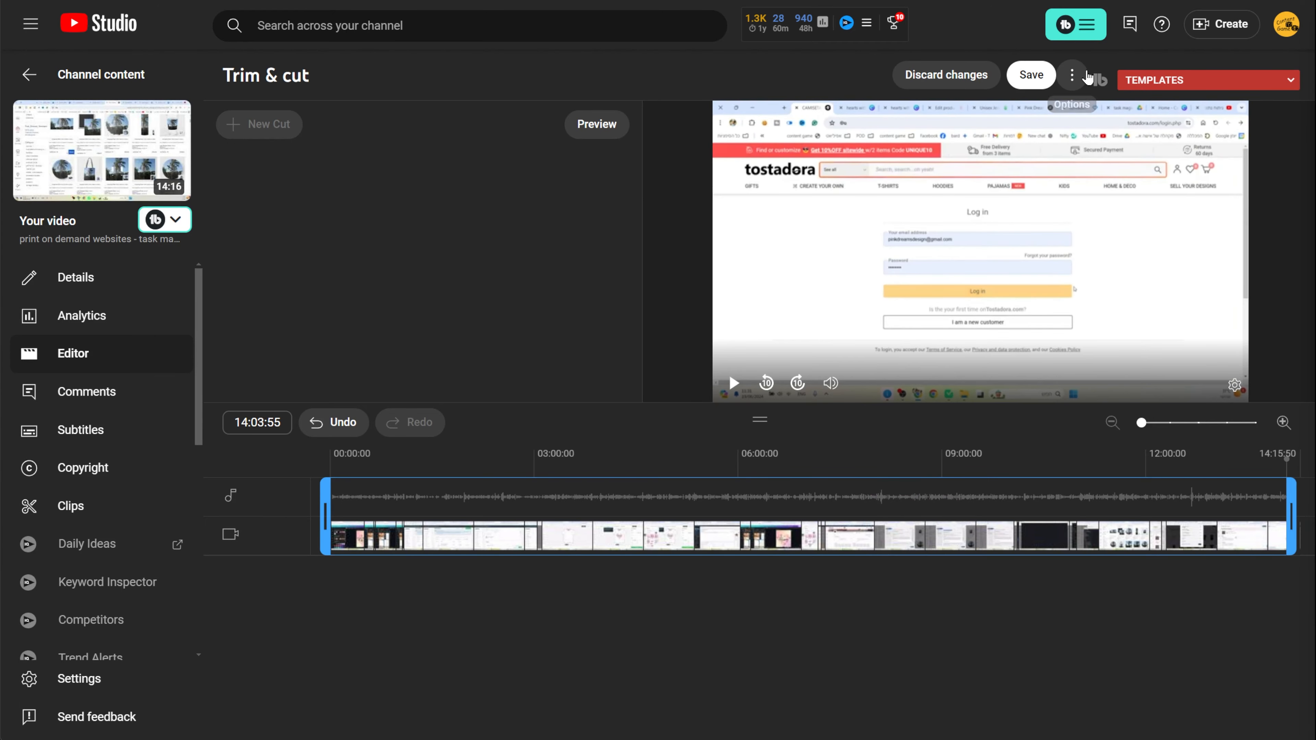
Review the editor's list of keyboard shortcuts for the global, timecode, timeline and player controls, and close it
left_click(1072, 75)
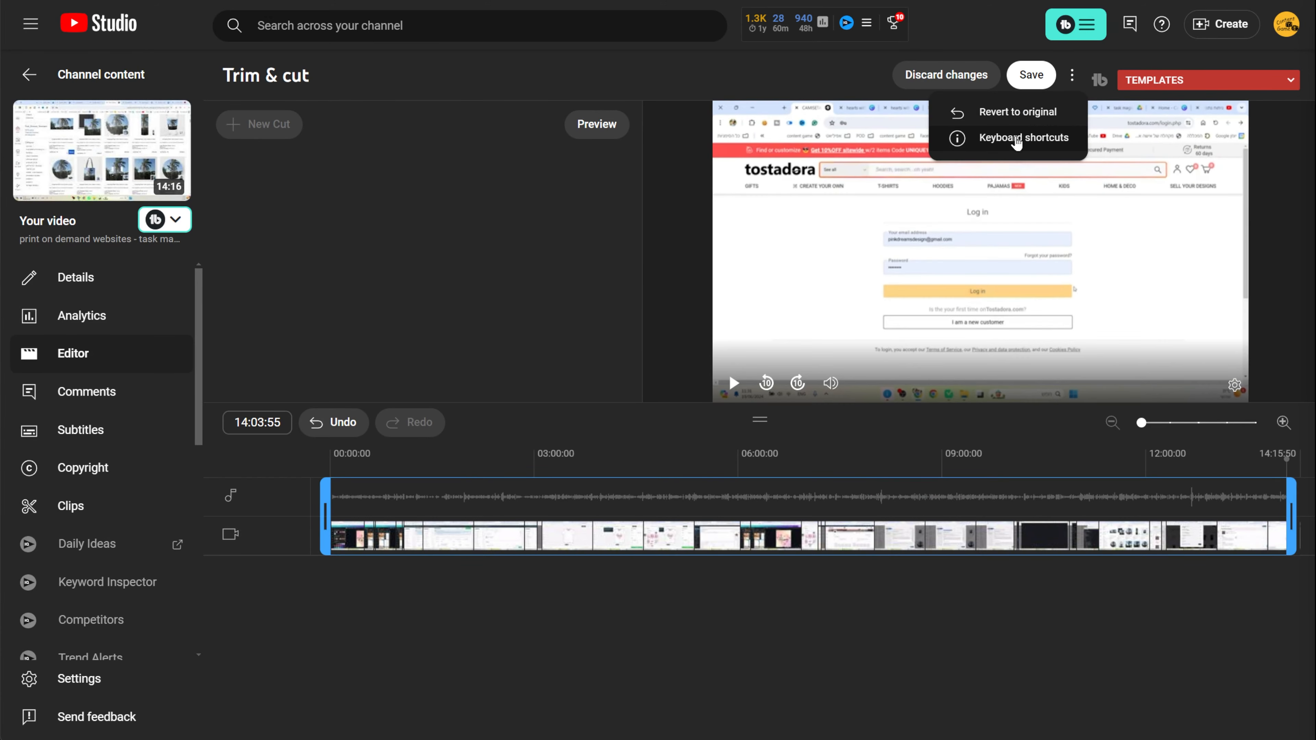
left_click(1016, 139)
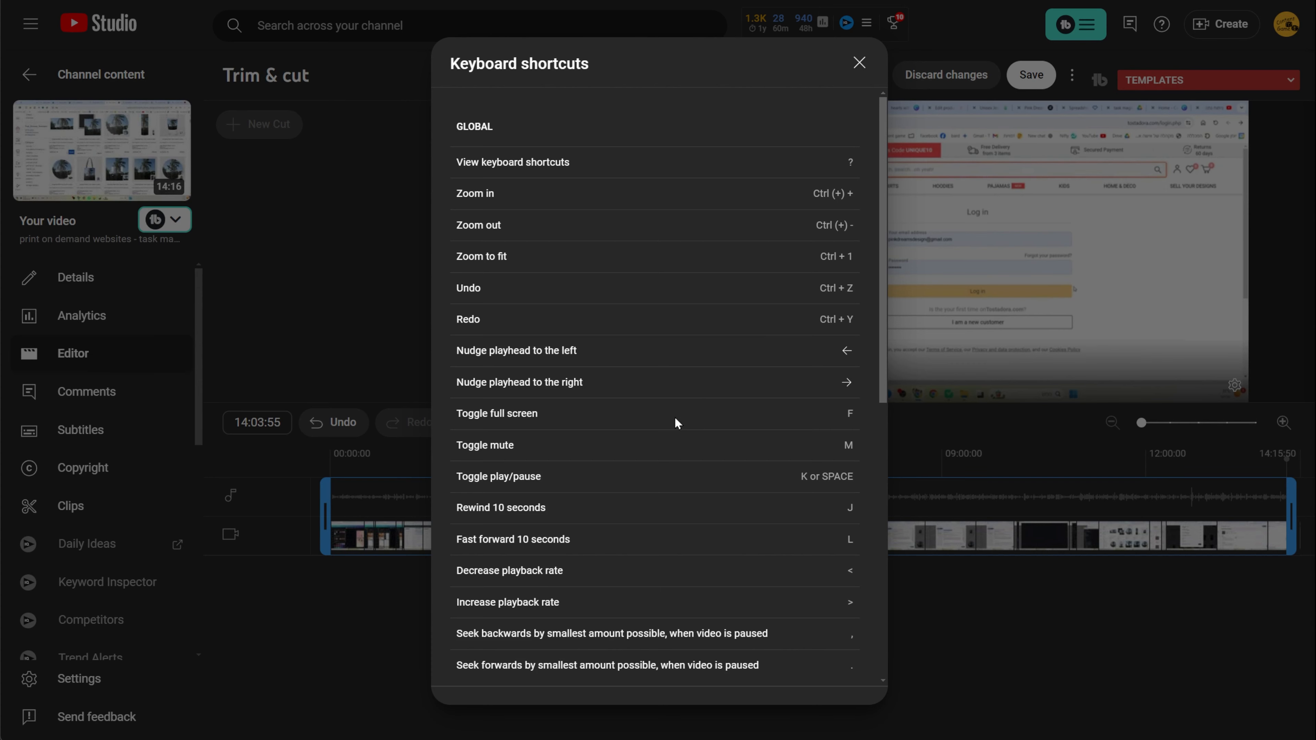
scroll(675, 416, "down", 5)
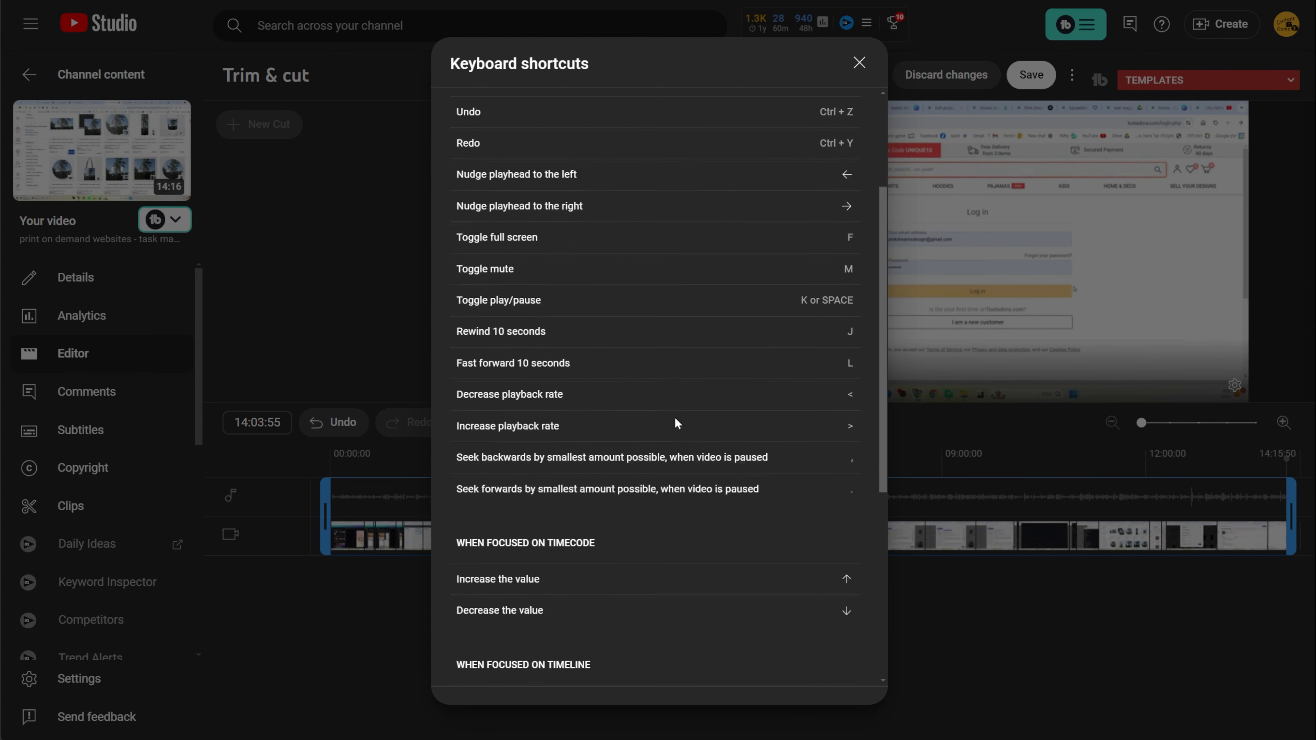
scroll(674, 423, "down", 2)
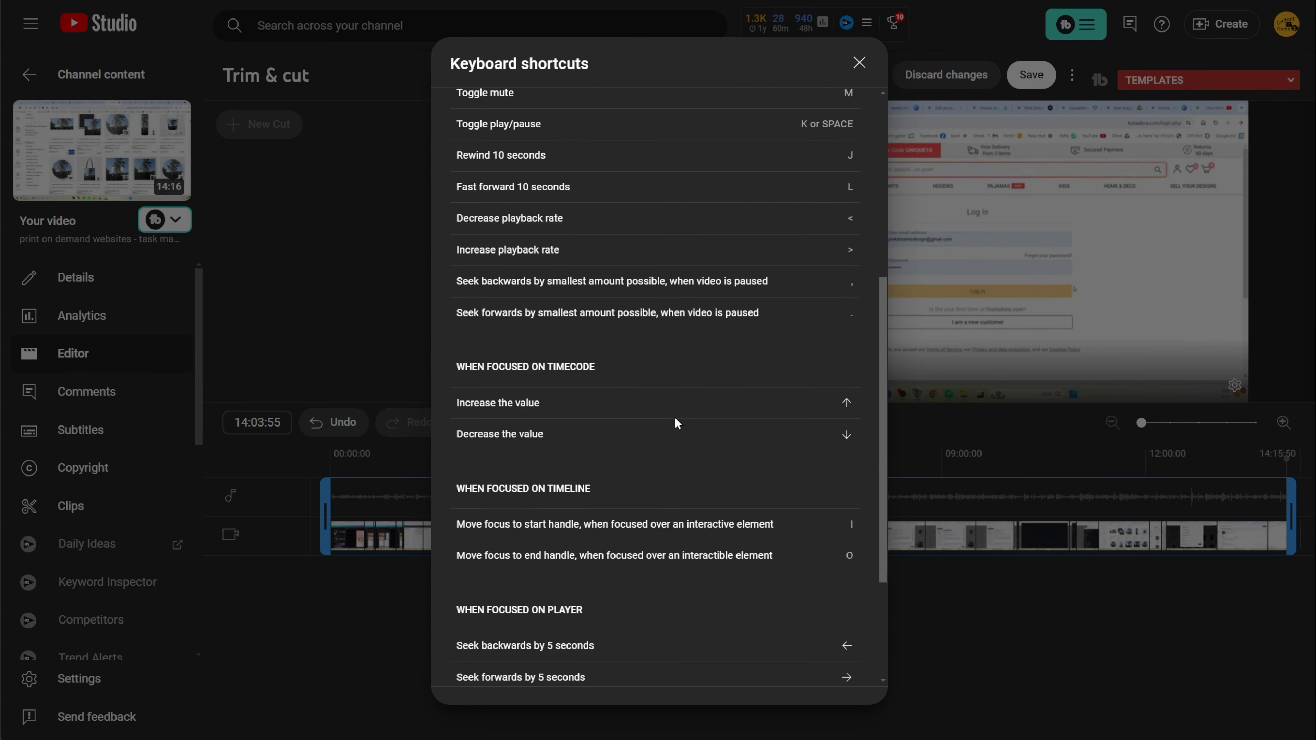
scroll(675, 418, "down", 4)
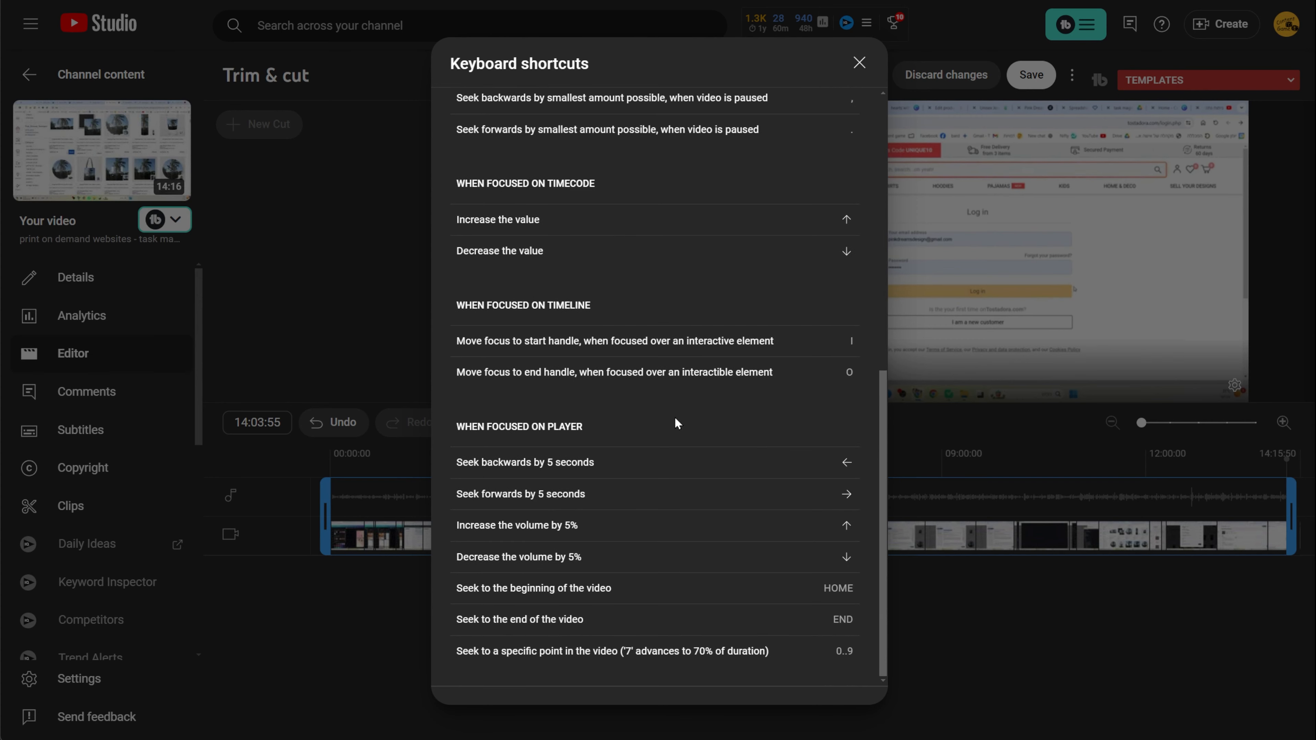
scroll(675, 419, "up", 8)
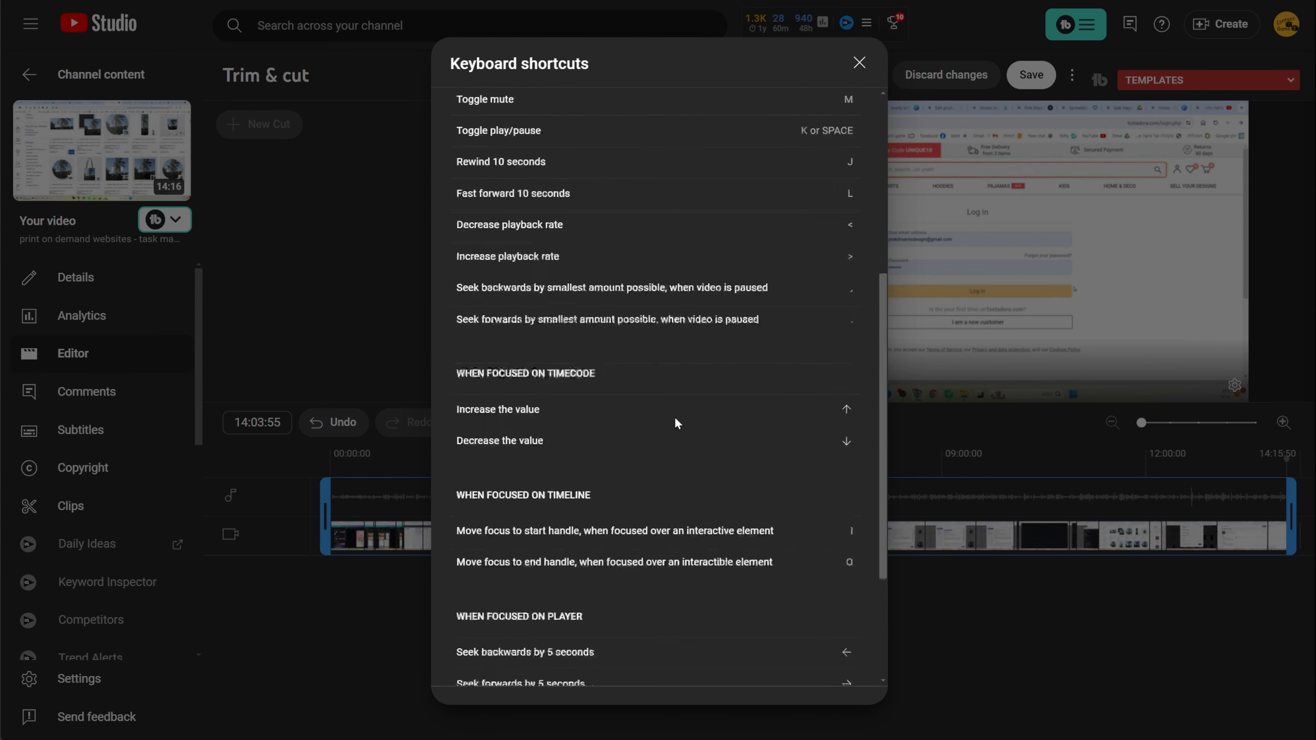
left_click(859, 62)
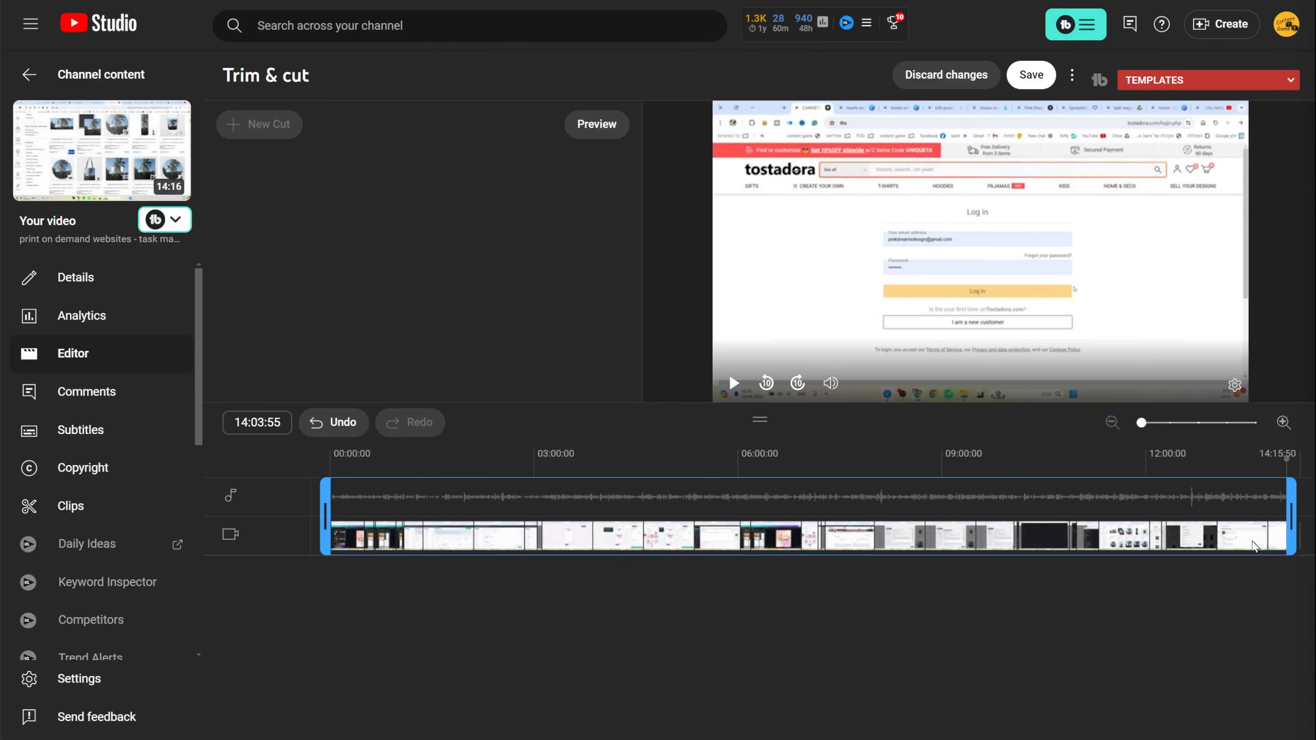